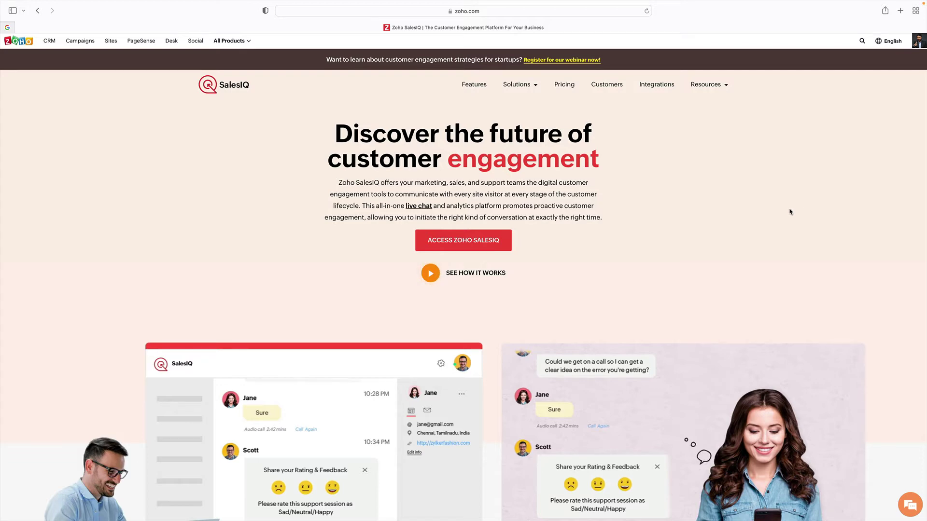
- Scroll through the Zoho page and launch the Zoho SalesIQ web app
scroll(790, 212, "down", 3)
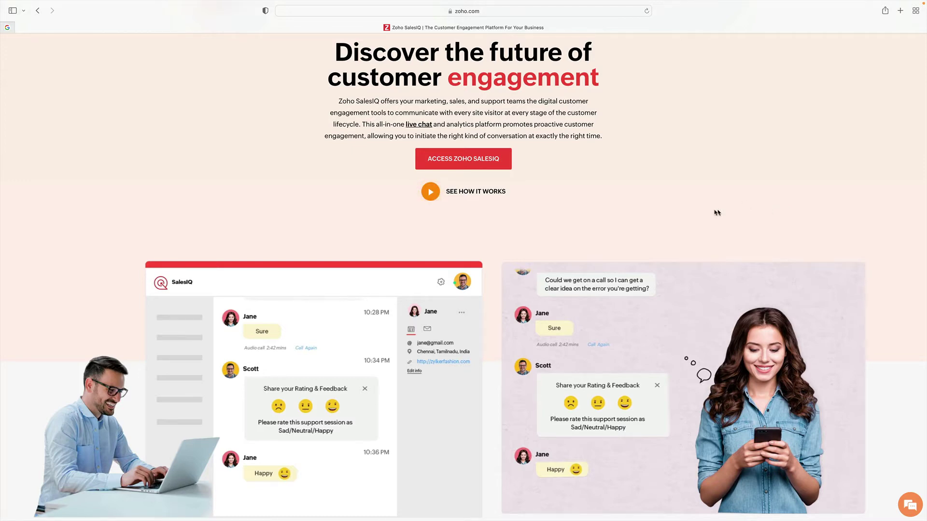
scroll(711, 209, "up", 2)
scroll(711, 209, "down", 5)
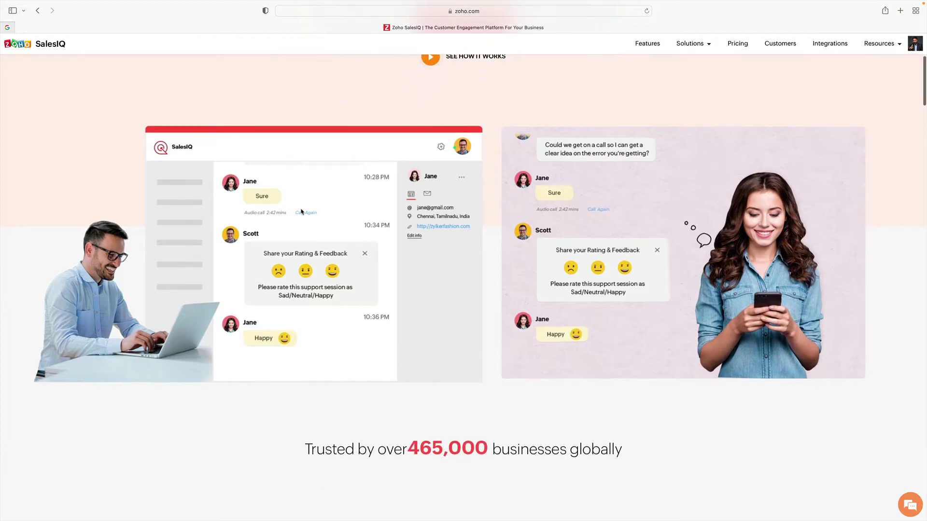
scroll(599, 300, "down", 8)
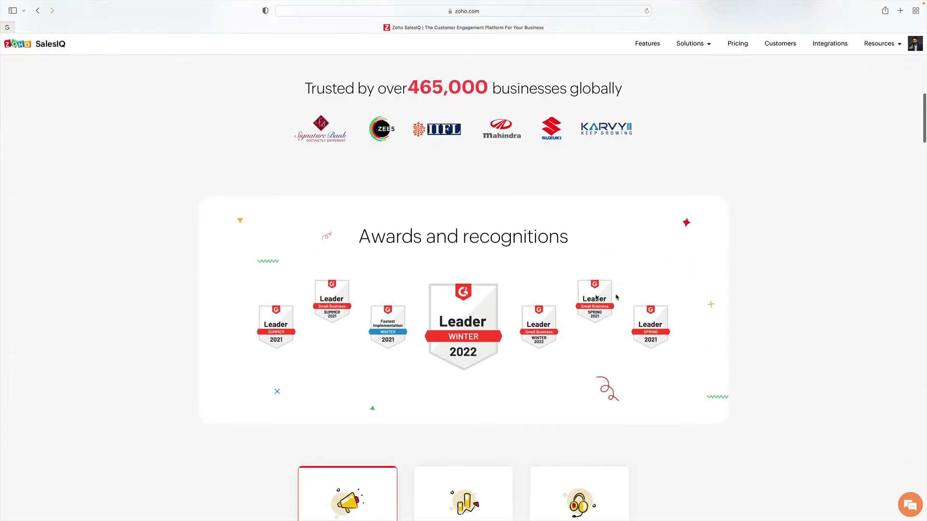
scroll(726, 335, "down", 2)
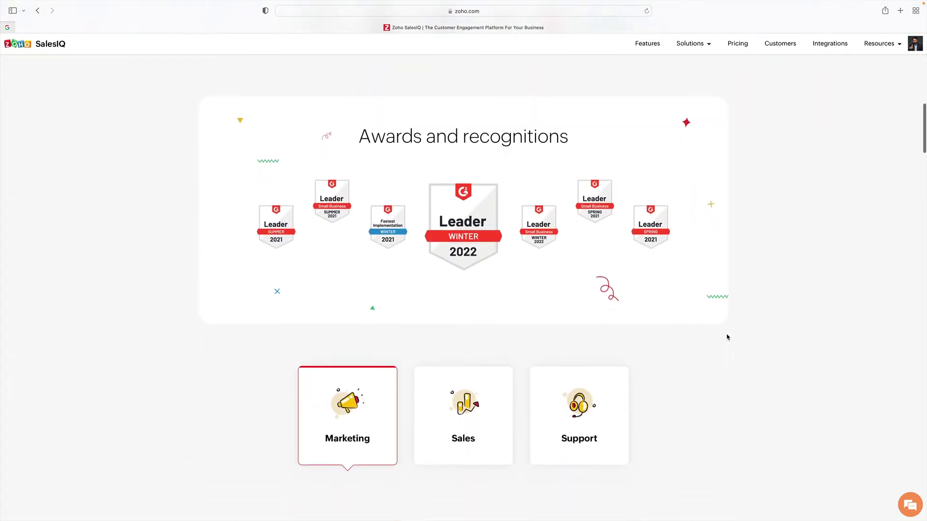
scroll(727, 336, "down", 6)
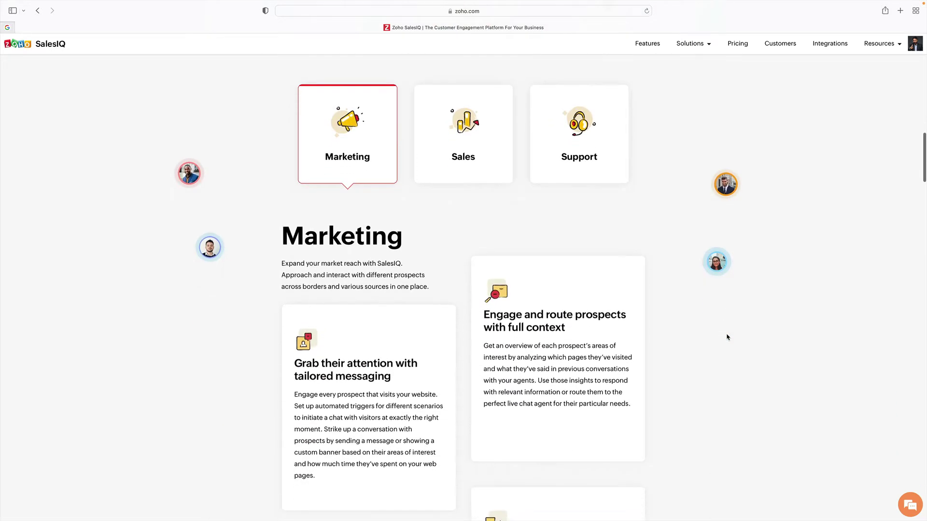
scroll(728, 337, "down", 6)
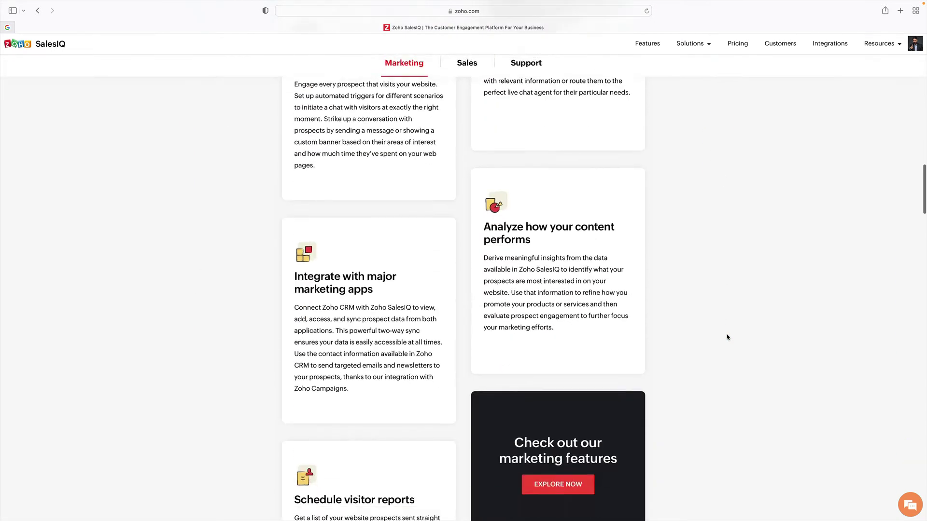
scroll(727, 337, "down", 13)
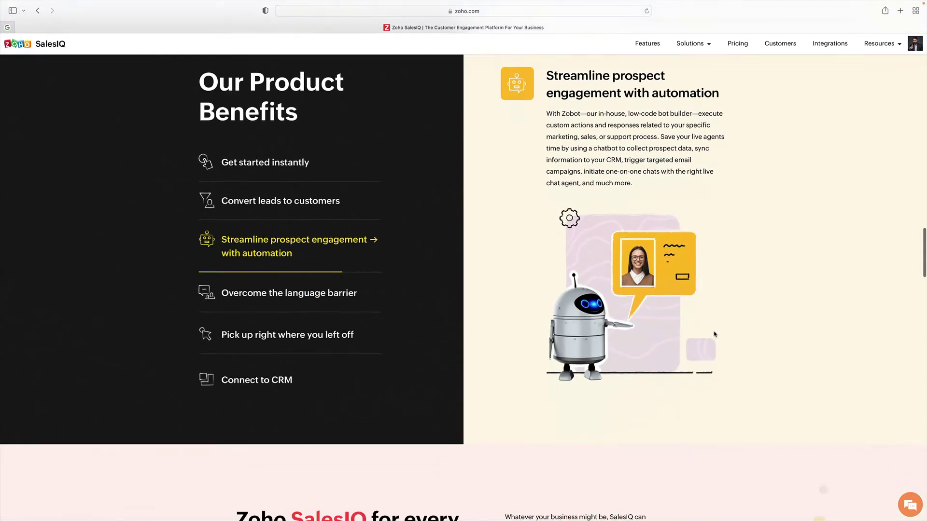
scroll(715, 334, "down", 15)
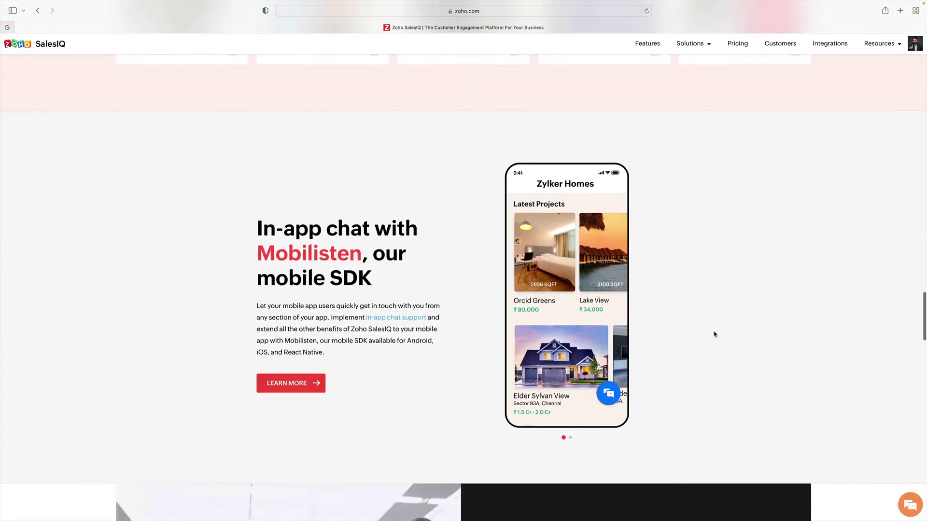
scroll(714, 334, "down", 18)
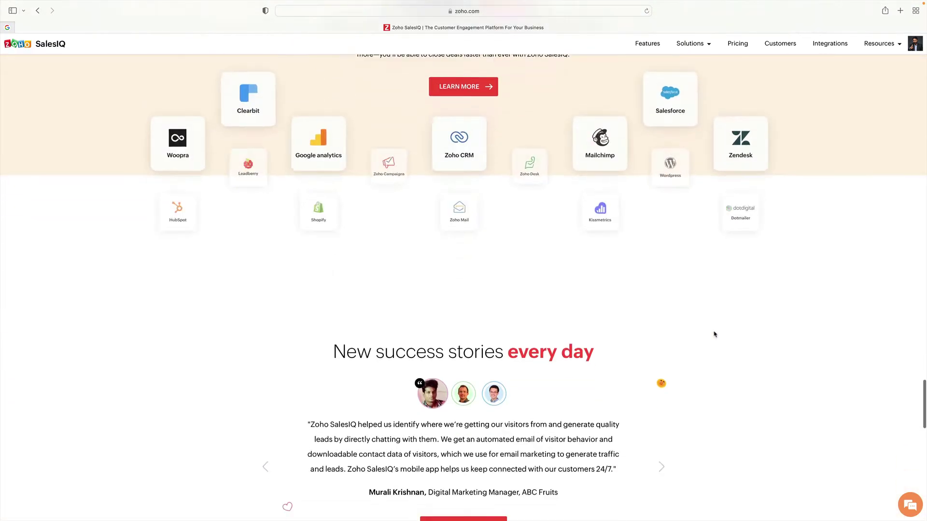
scroll(714, 334, "down", 13)
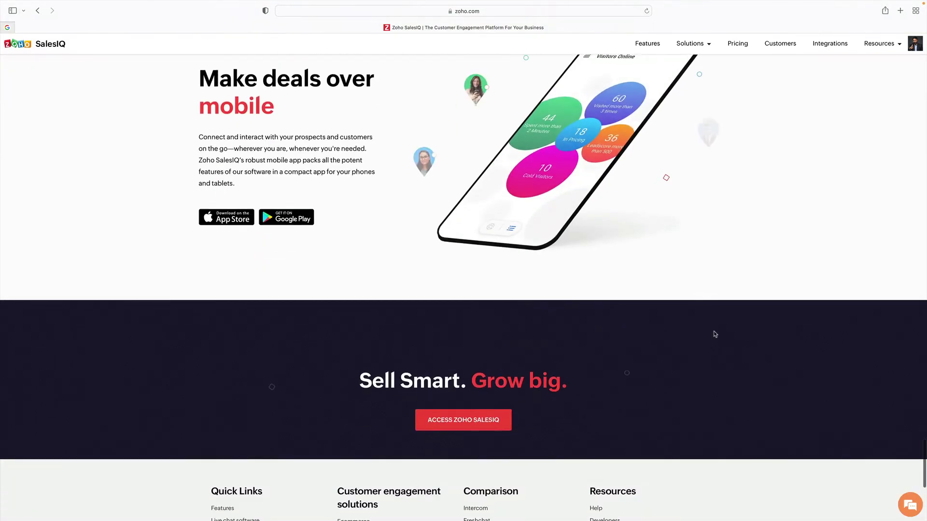
scroll(714, 334, "up", 1)
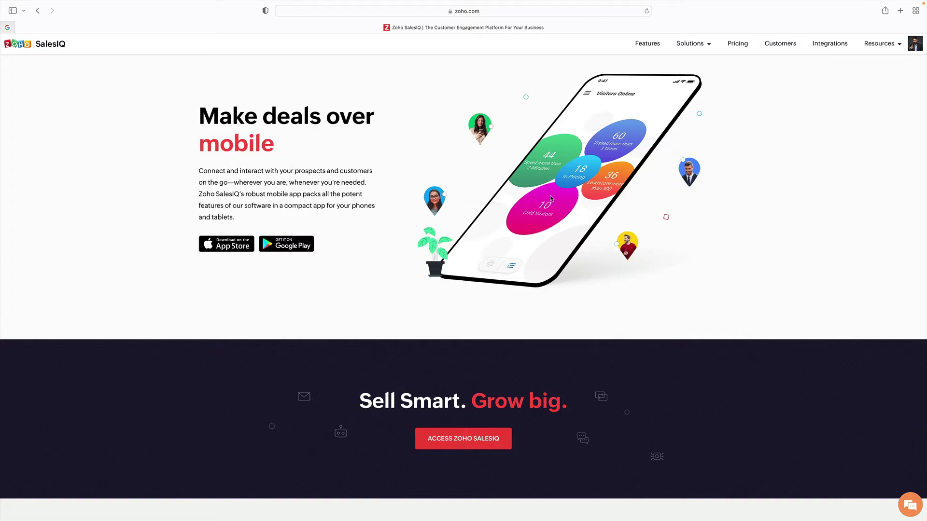
scroll(682, 281, "down", 7)
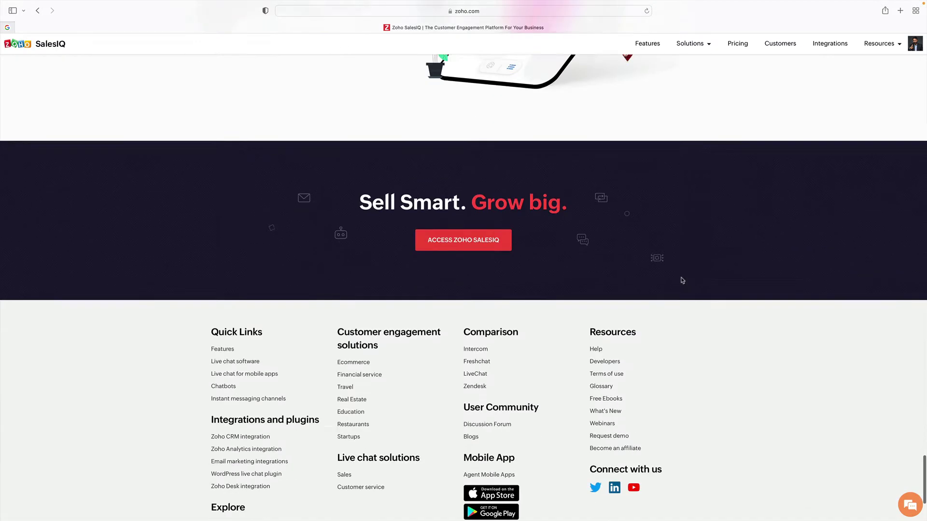
scroll(682, 280, "up", 20)
scroll(682, 280, "up", 12)
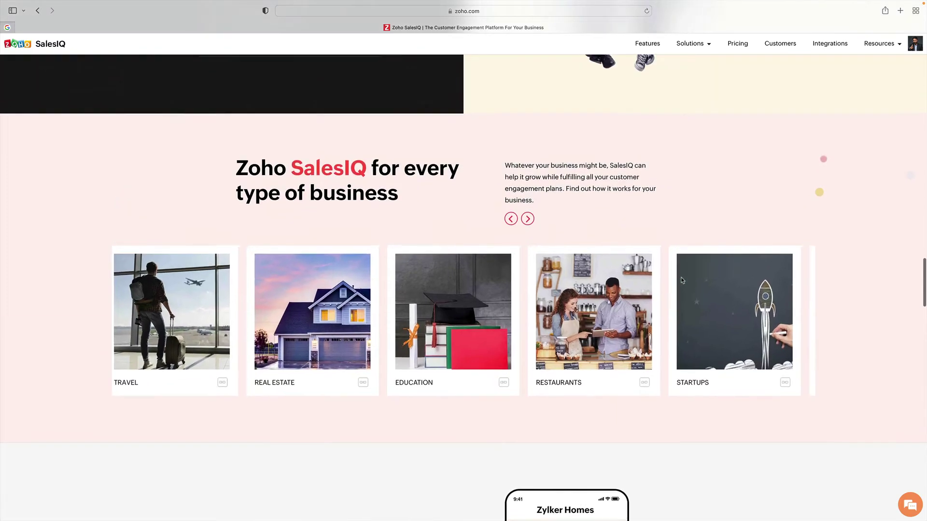
scroll(682, 280, "up", 10)
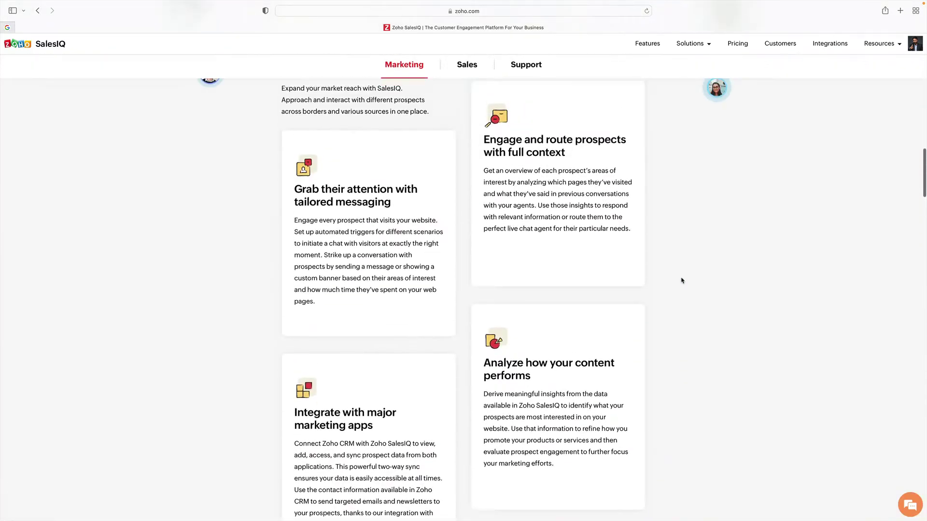
scroll(682, 281, "up", 15)
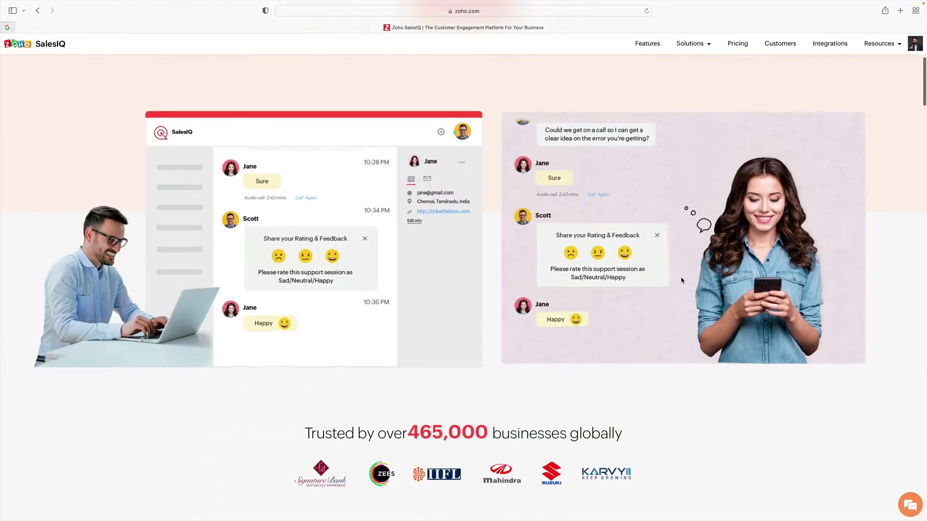
scroll(670, 280, "up", 3)
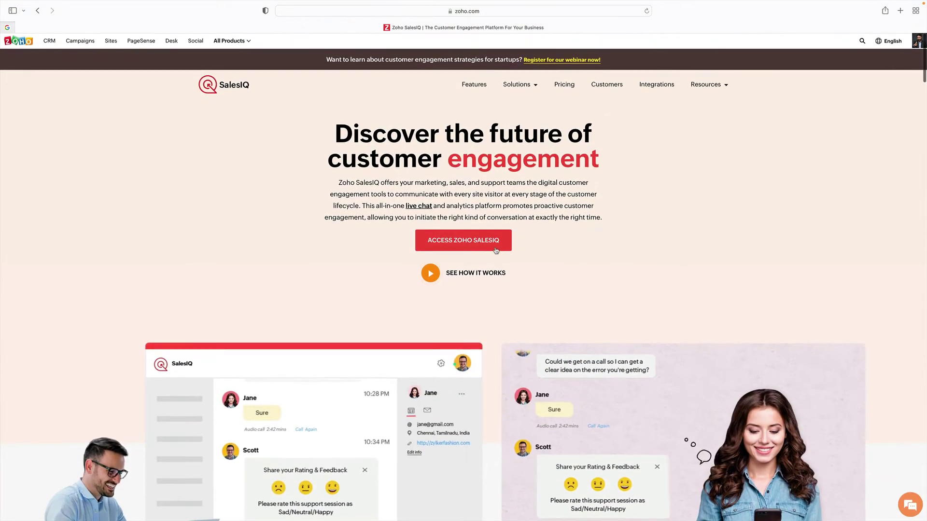
left_click(467, 242)
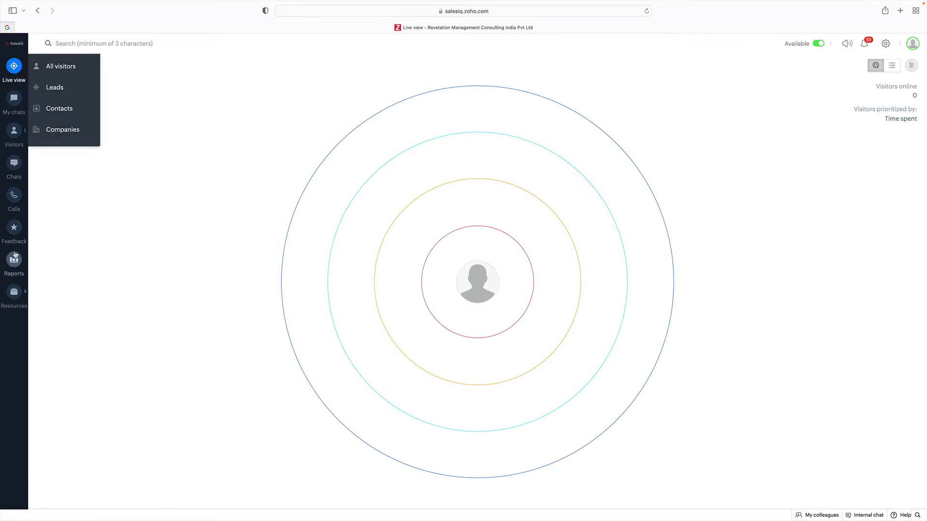
- Go to SalesIQ Settings and the WhatsApp page under Messaging Channels
mouse_move(12, 140)
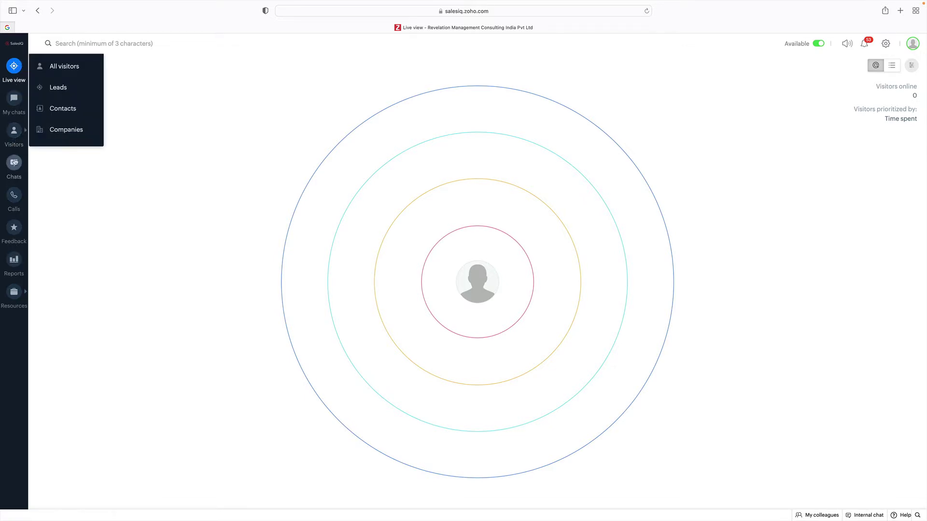
left_click(886, 44)
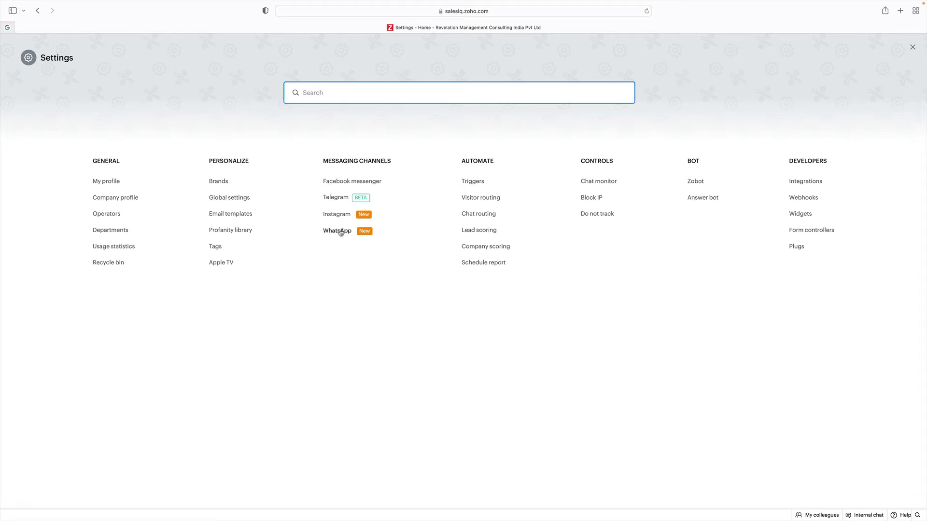
left_click(340, 233)
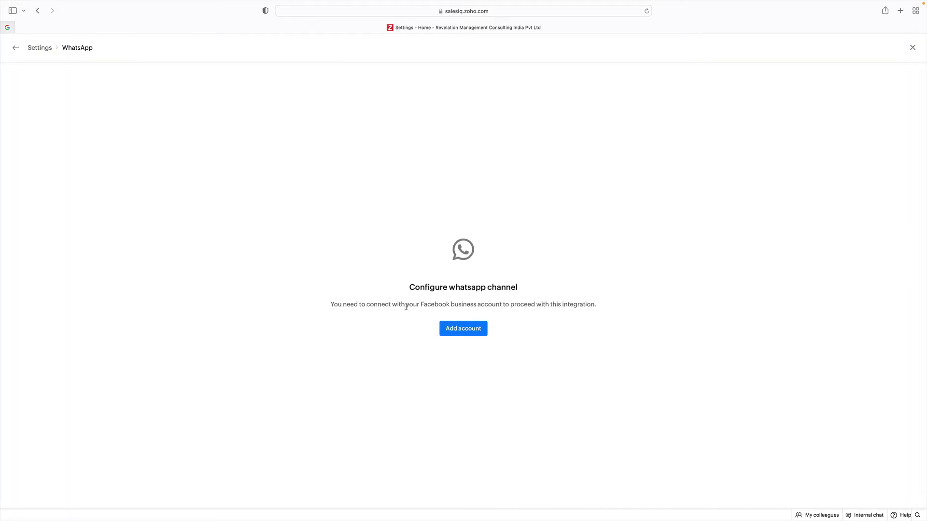
- Add a Facebook account as the signed-in user and accept the WhatsApp Business permissions
left_click(463, 329)
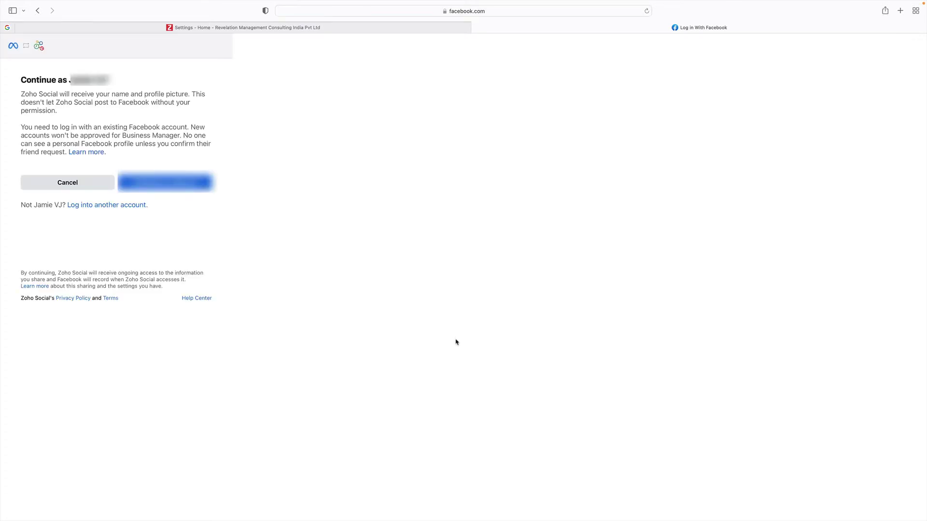
left_click(165, 184)
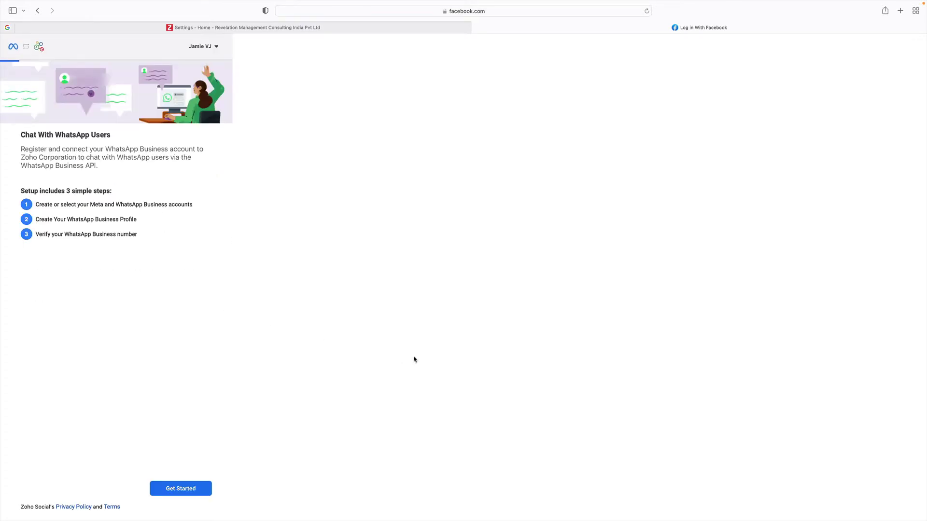
left_click(204, 490)
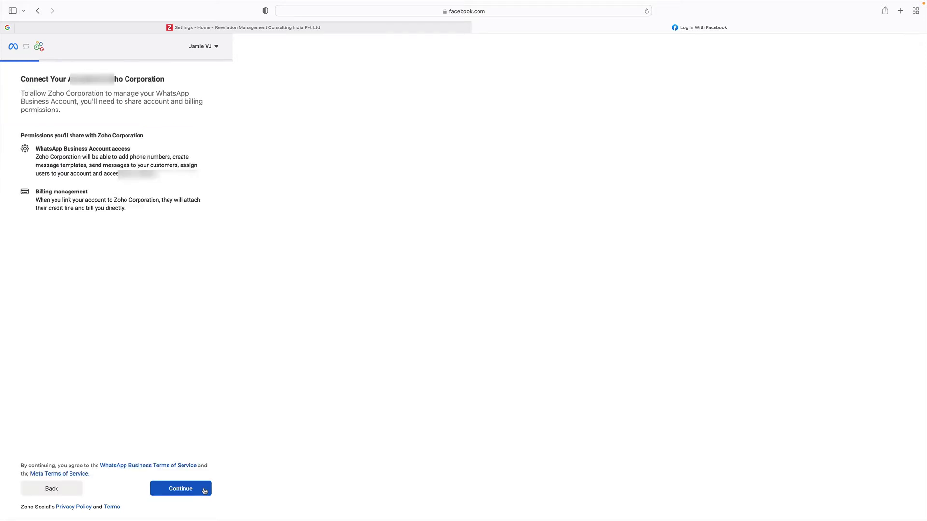
left_click(204, 490)
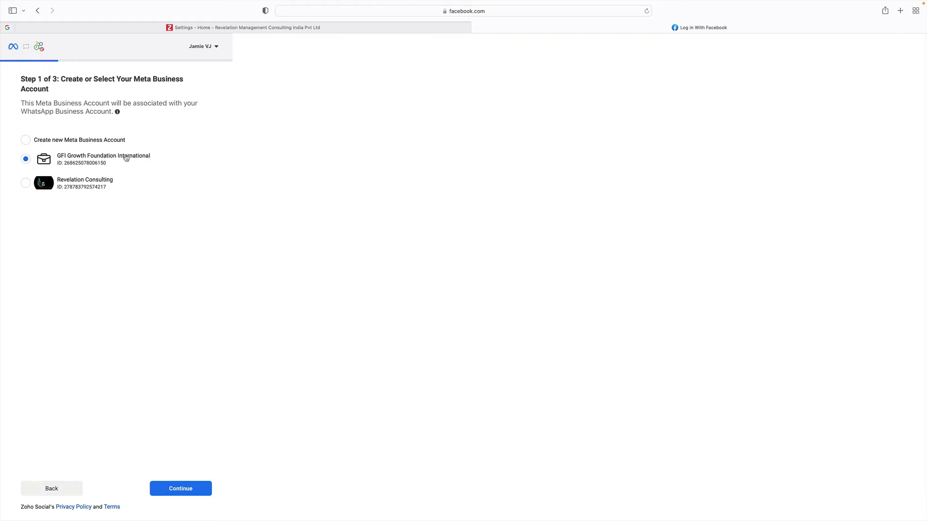
- Use the GFI business account and name the WhatsApp Business Account 'GFI Growth Foundation International'
left_click(196, 489)
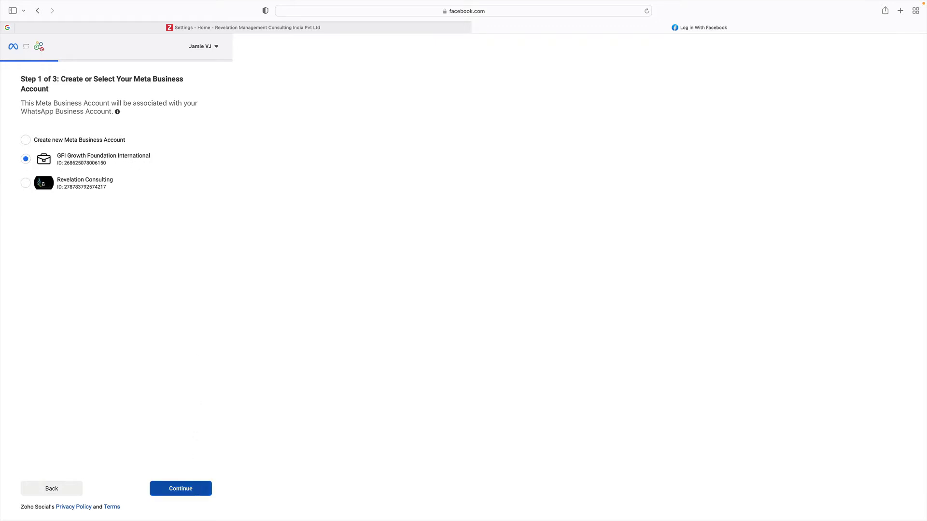
left_click(226, 340)
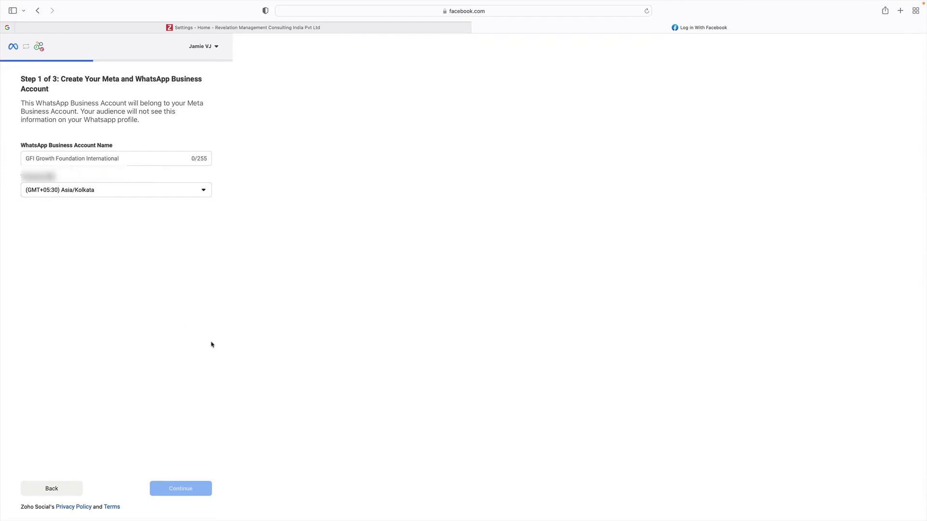
left_click(134, 157)
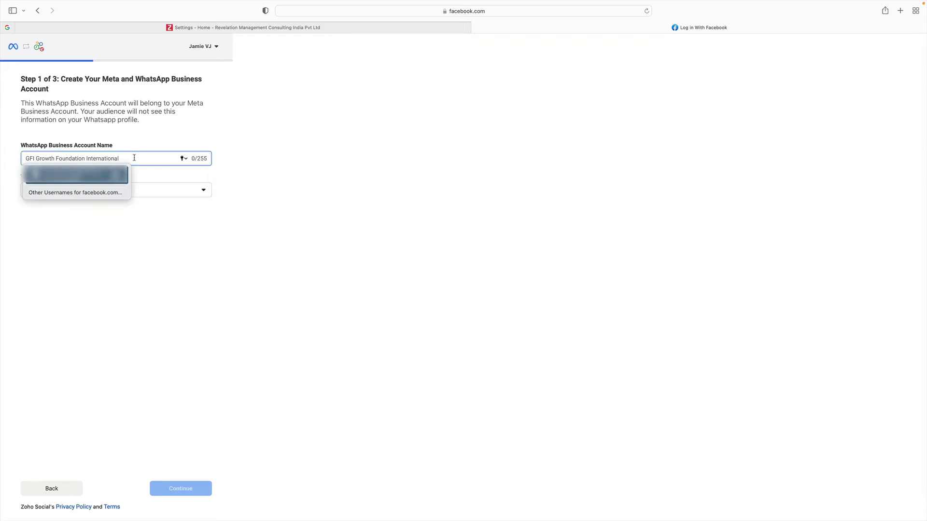
type("GFI Growt")
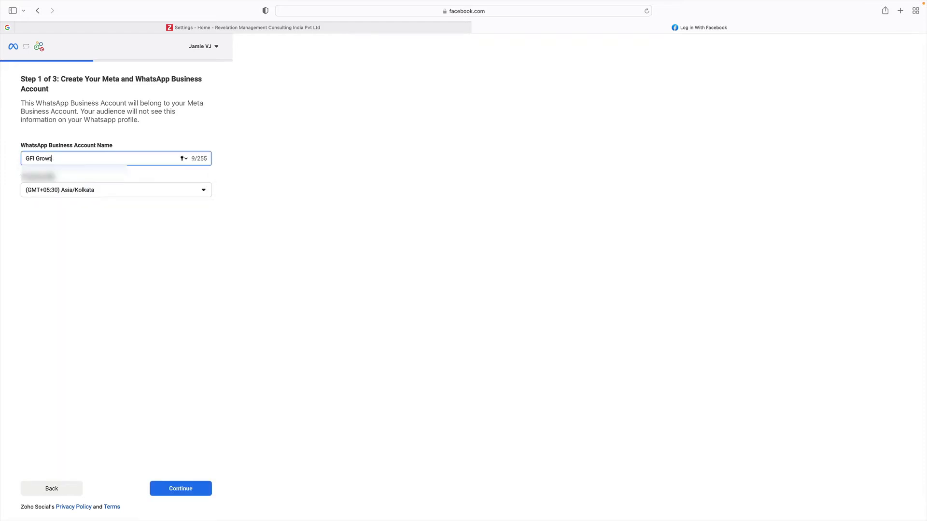
type("h Foundation International")
left_click(189, 234)
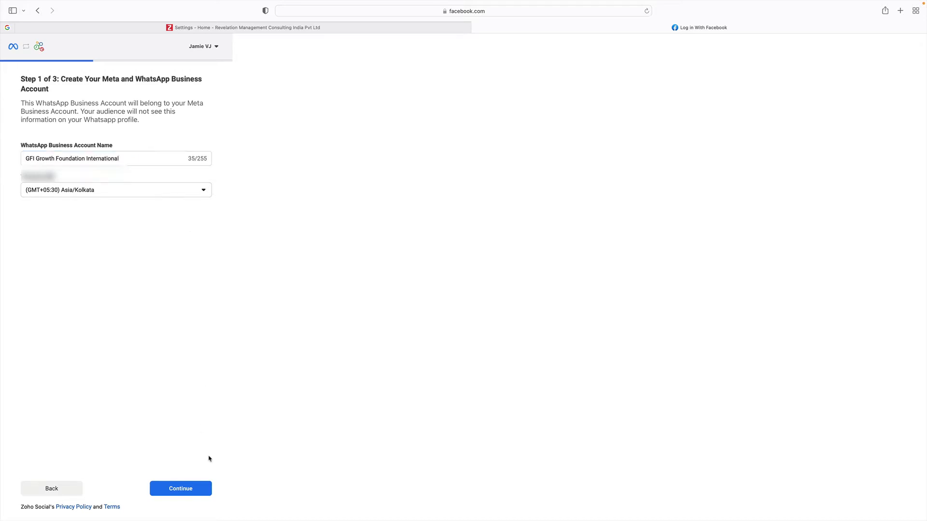
left_click(185, 493)
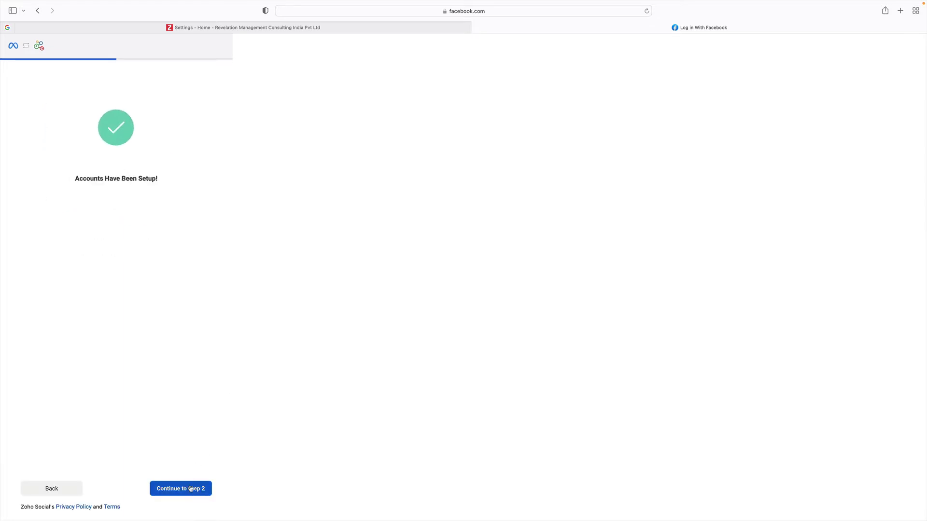
- Set the WhatsApp display name to 'GFI Growth Foundation International'
left_click(193, 489)
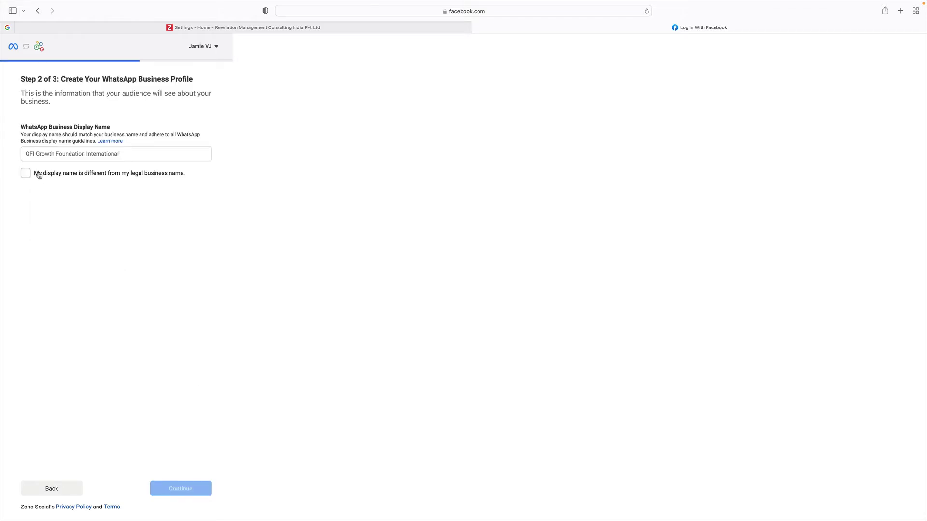
left_click(144, 154)
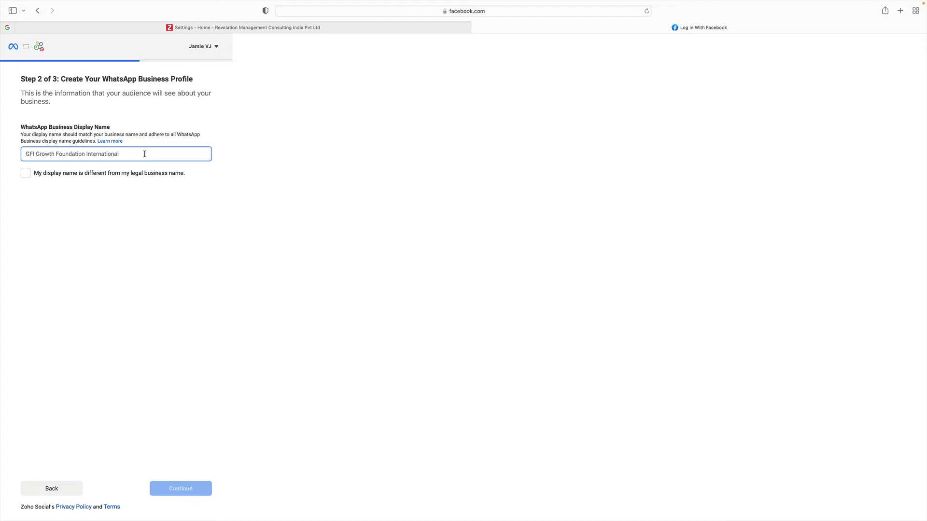
type("GFI Growt")
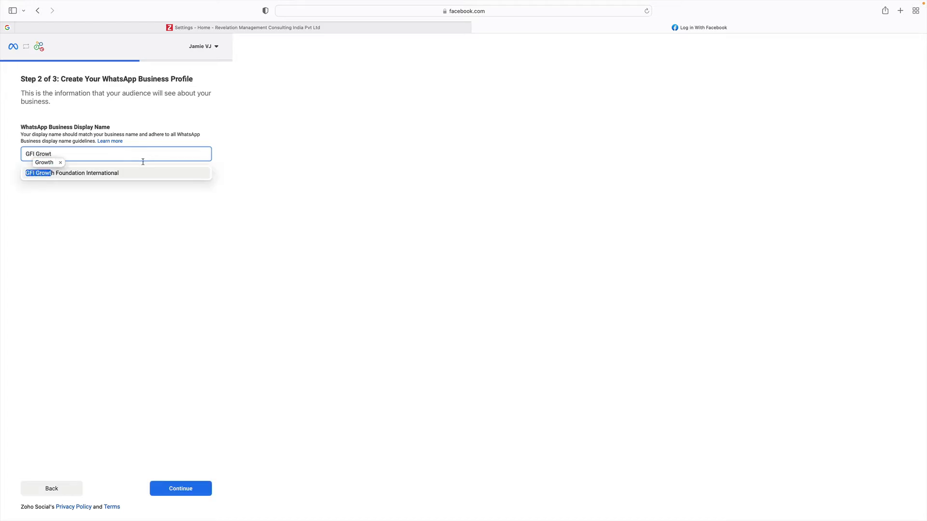
left_click(139, 174)
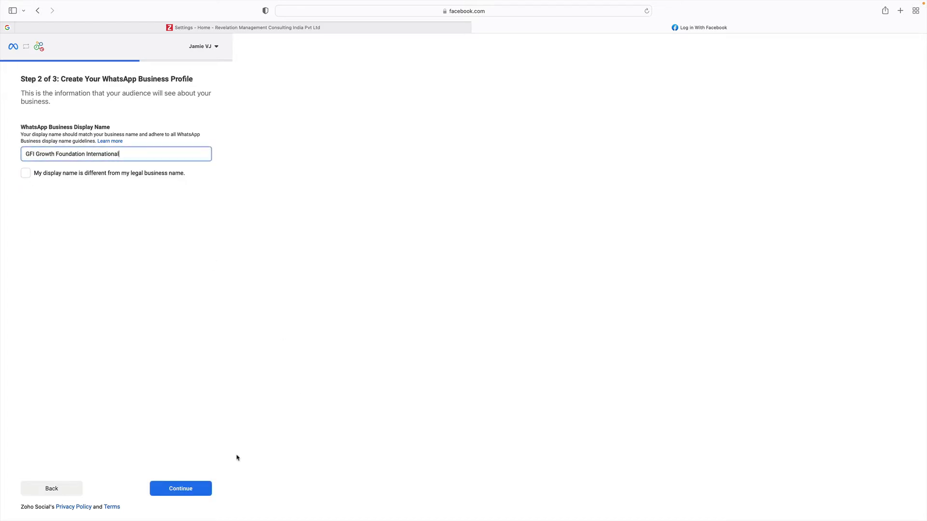
left_click(200, 490)
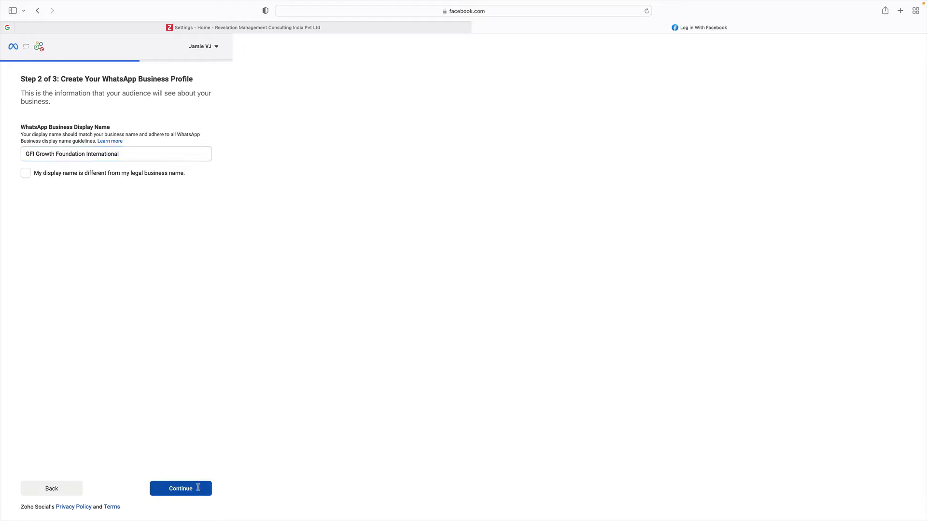
- Set the business category to Other
left_click(195, 141)
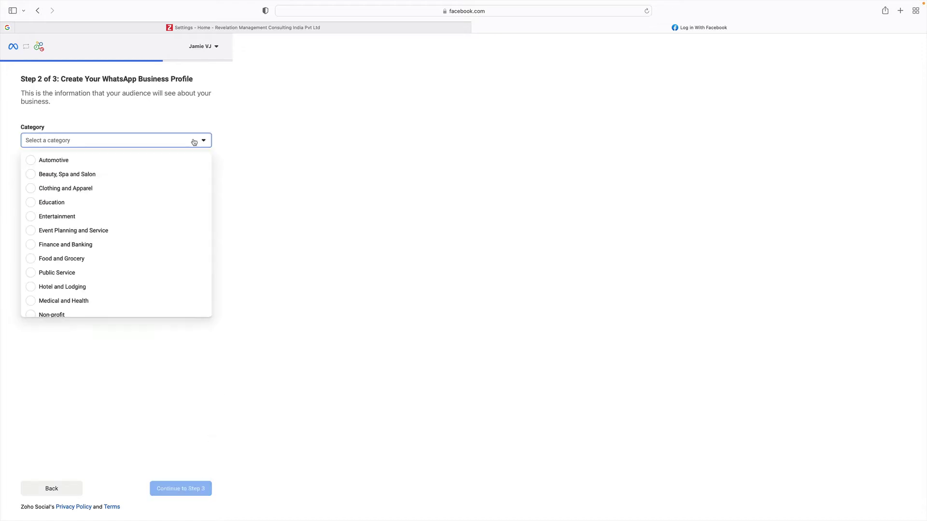
scroll(131, 261, "down", 3)
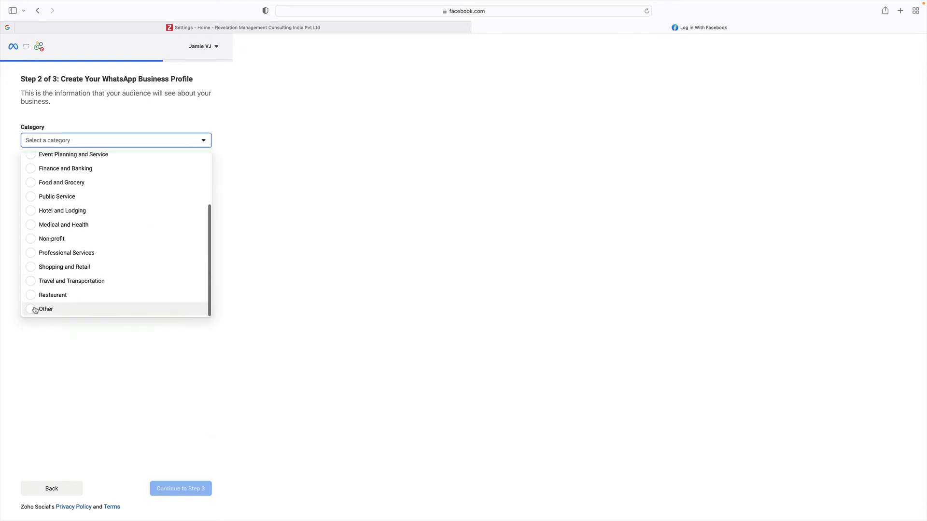
left_click(31, 309)
- Describe the business as 'Business Forum, E Learning, Entrepreneur Community, Business Leaders Membership'
left_click(104, 185)
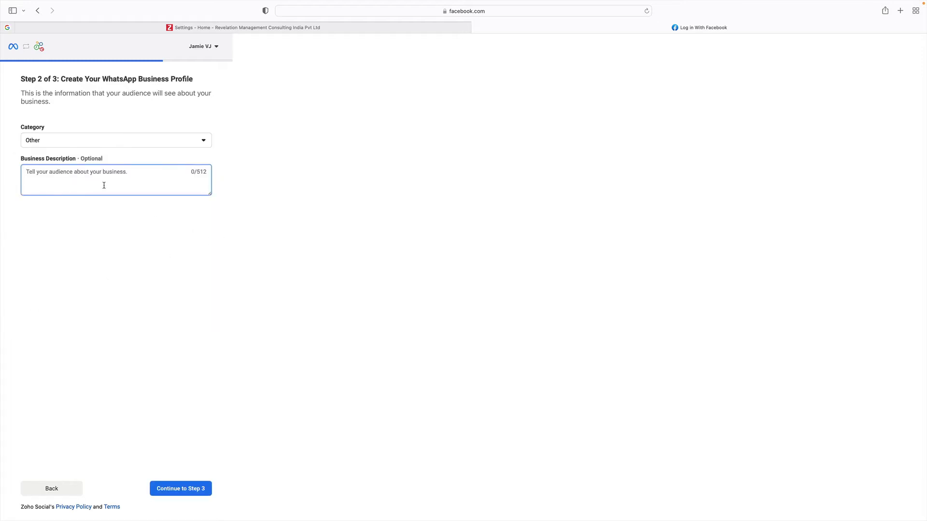
type("Business Forum, Entrepreneur Learning, Entrepreneur Community,")
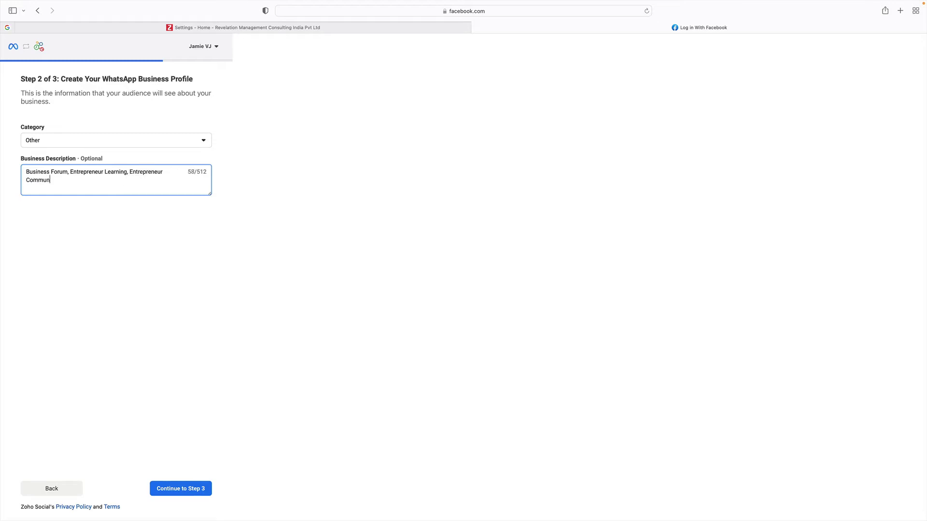
double_click(90, 173)
type("E")
type("Busine")
key("BackSpace")
type("aders")
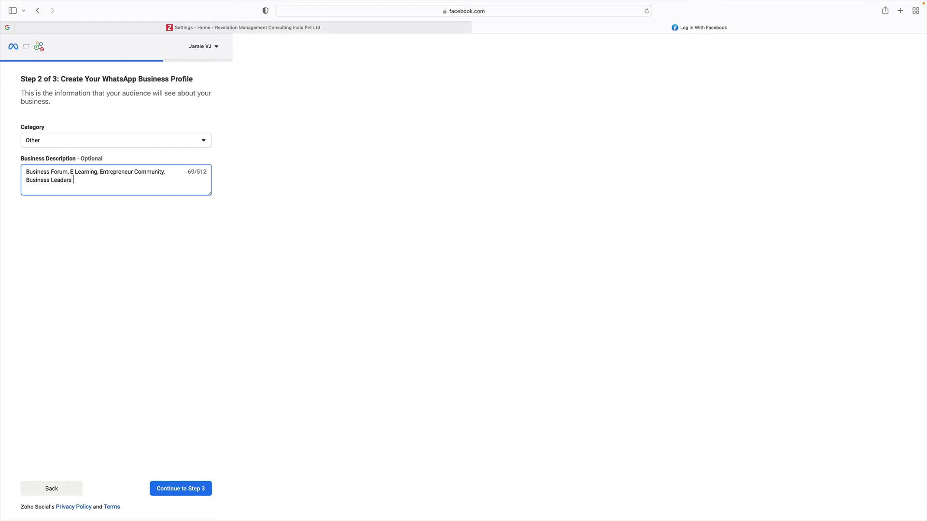
type(" Membership")
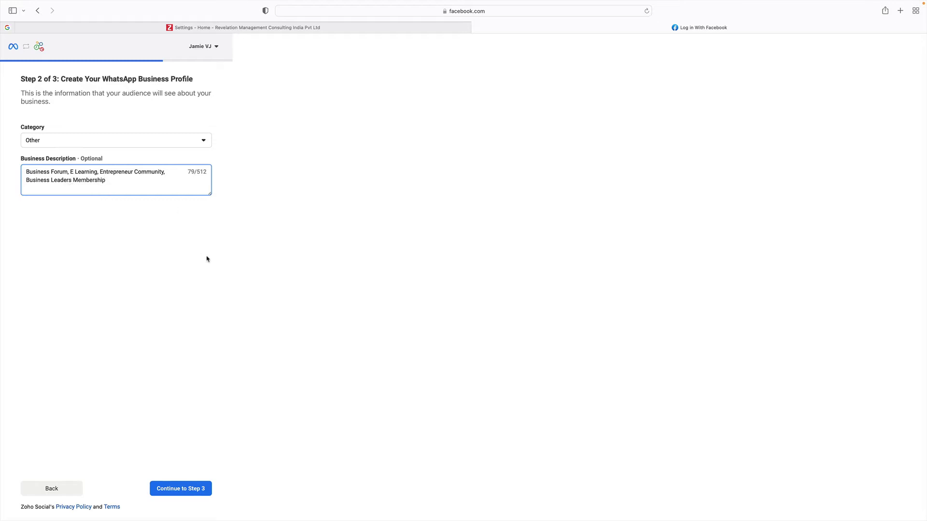
left_click(207, 261)
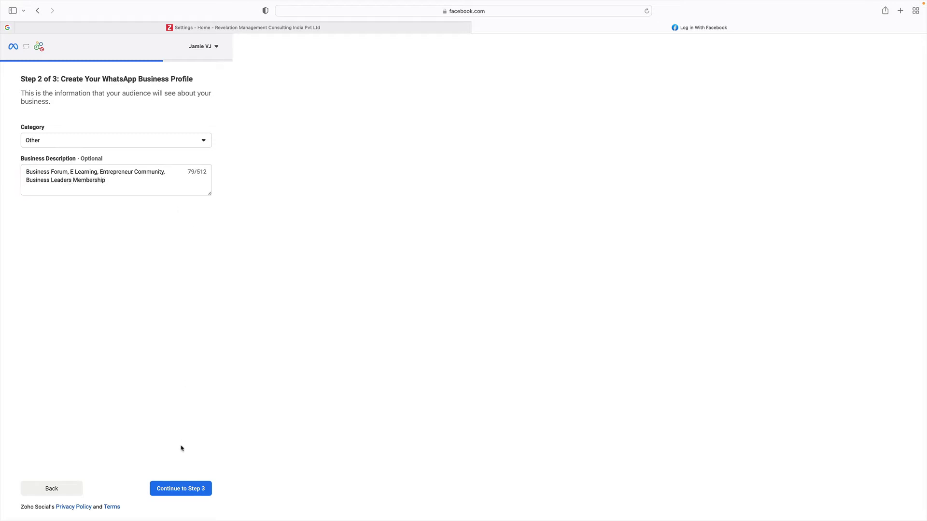
- Move to phone verification and choose the India +91 country code
left_click(185, 490)
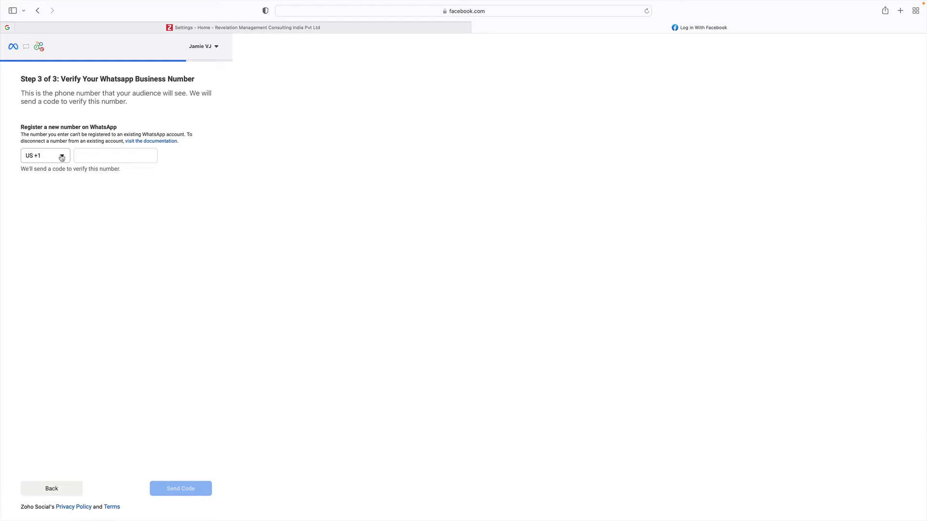
left_click(61, 157)
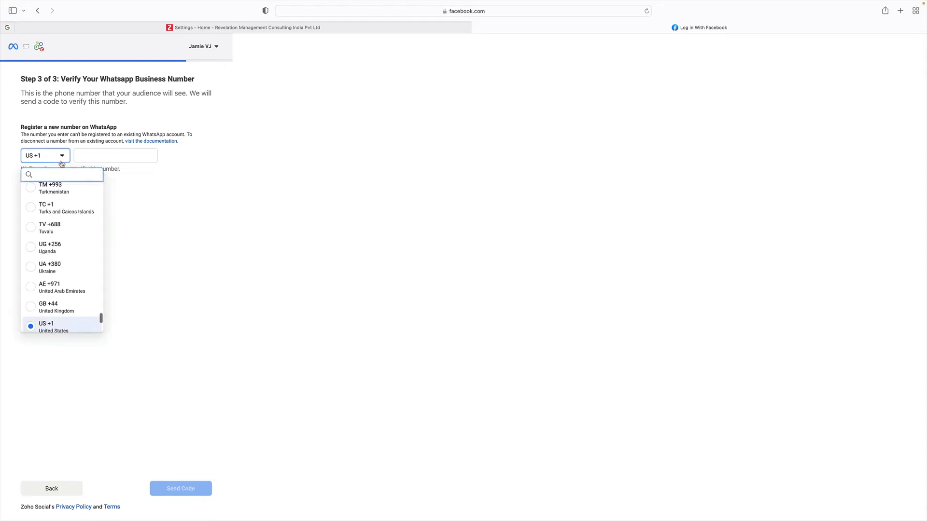
type("ind")
left_click(65, 199)
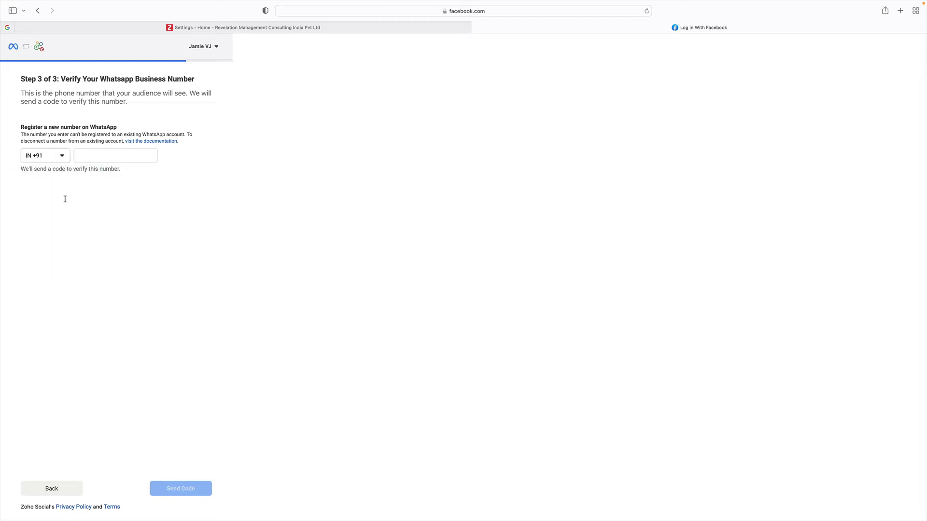
- Paste the business phone number from the Word note and request a text-message code
left_click(103, 159)
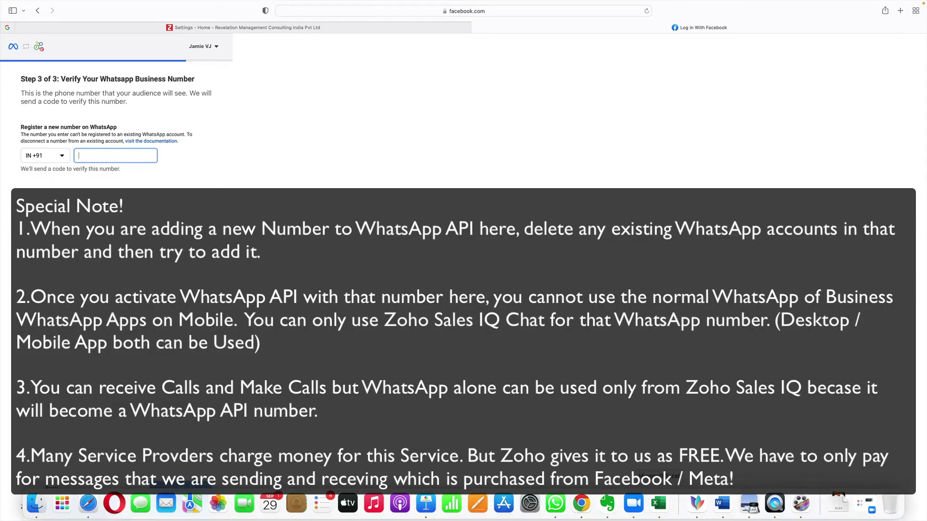
left_click(722, 511)
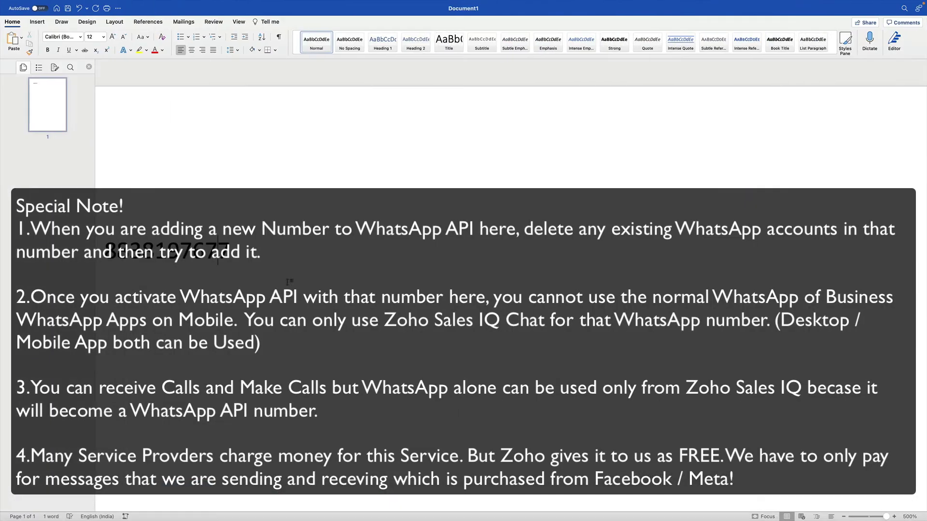
key("super+a")
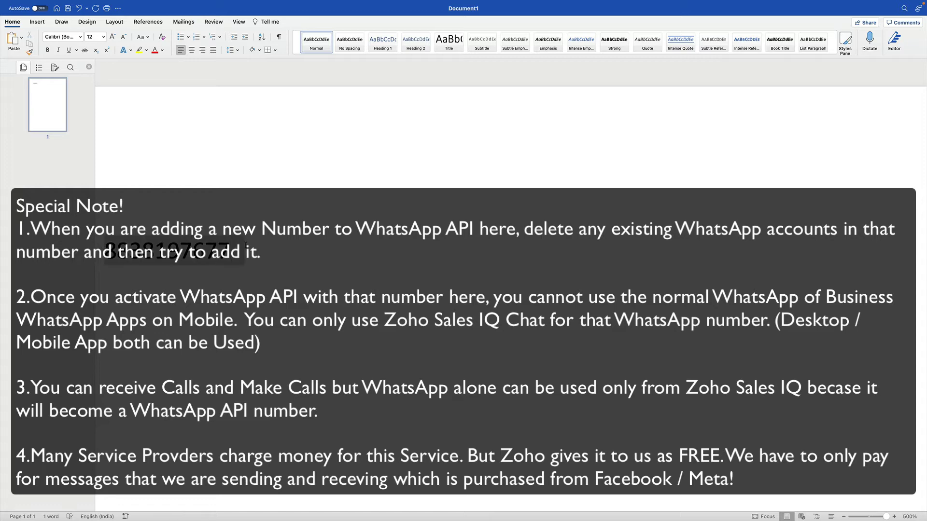
key("super+Tab")
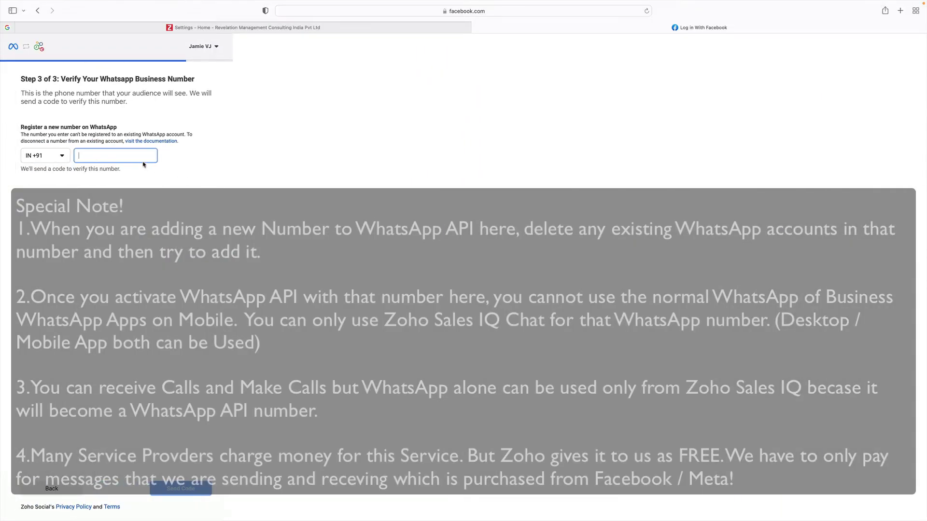
key("super+v")
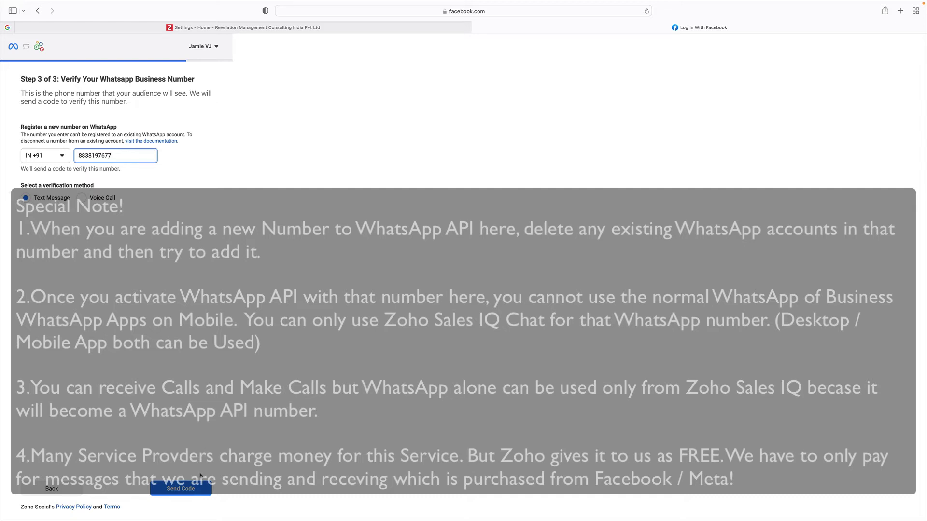
left_click(195, 490)
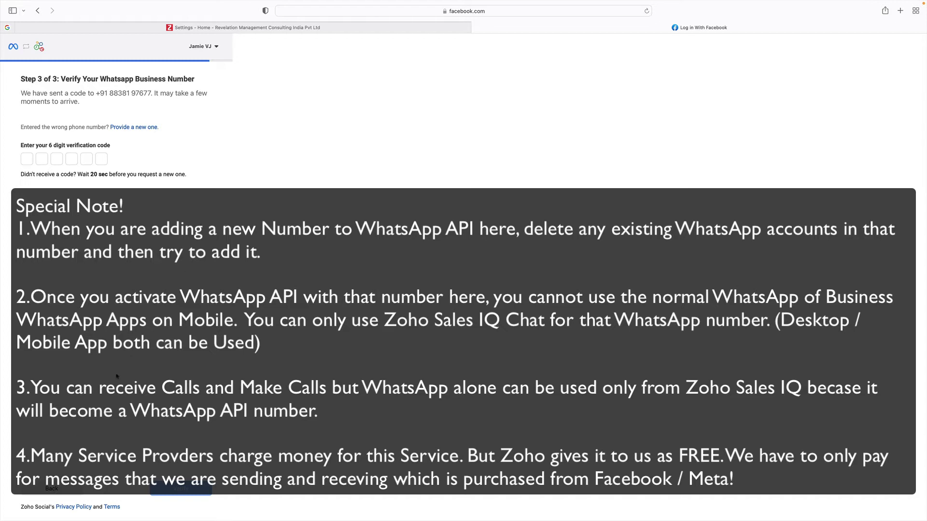
- Resend the verification code, then enter the texted 6-digit code and verify the number
left_click(62, 491)
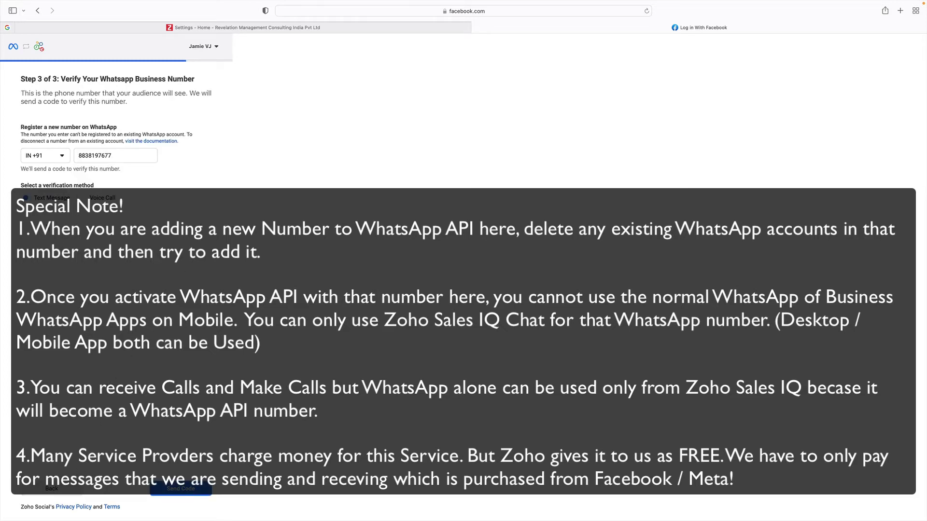
left_click(179, 495)
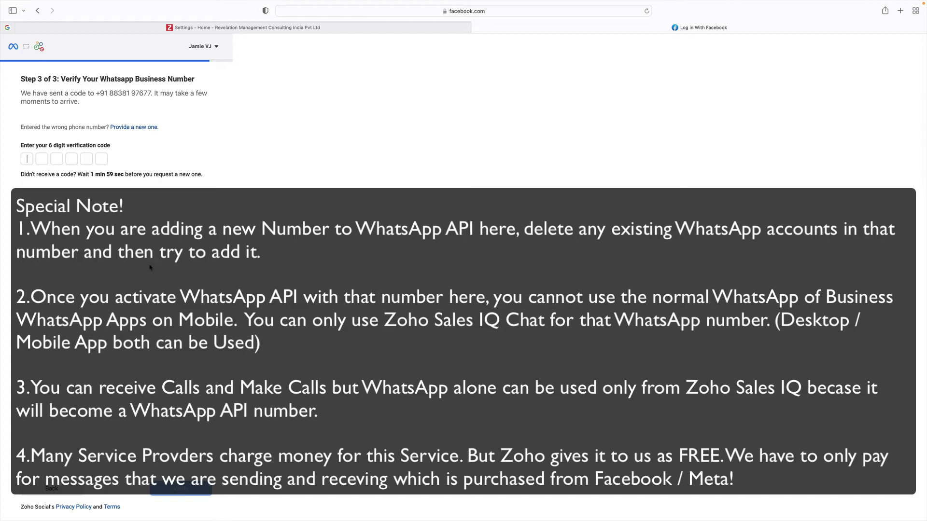
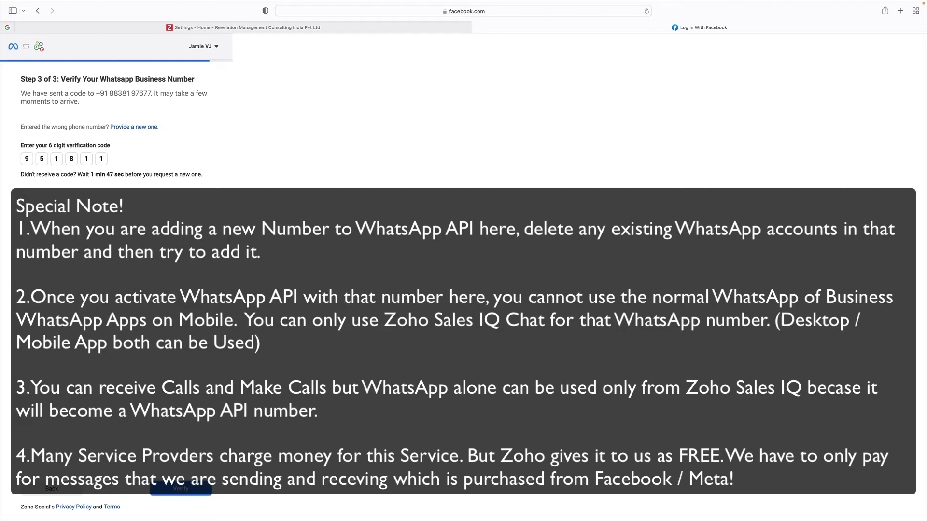
left_click(192, 485)
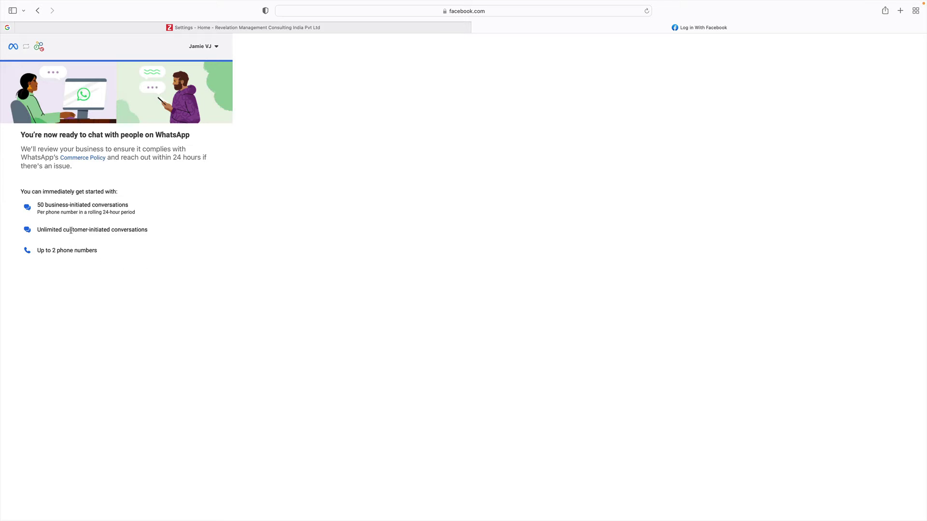
- Reload the SalesIQ WhatsApp configuration page and close the Safari window
left_click(273, 28)
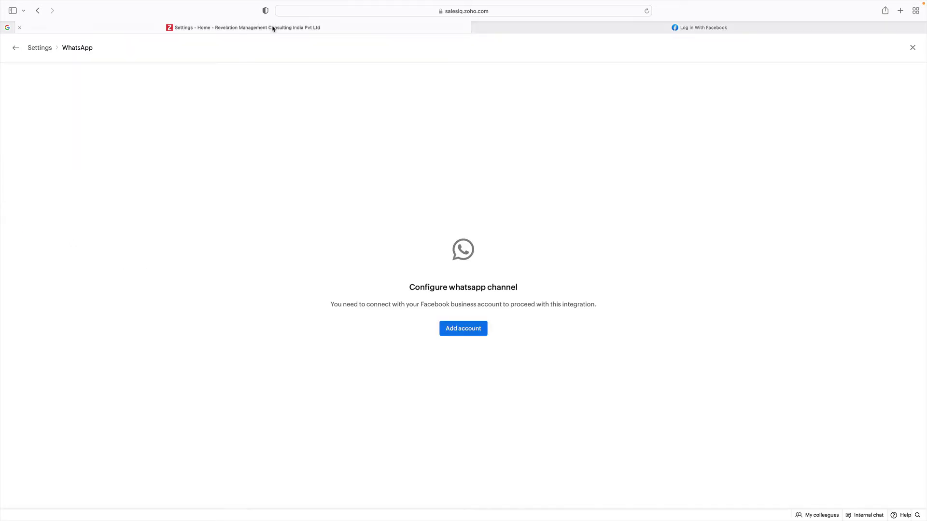
left_click(647, 10)
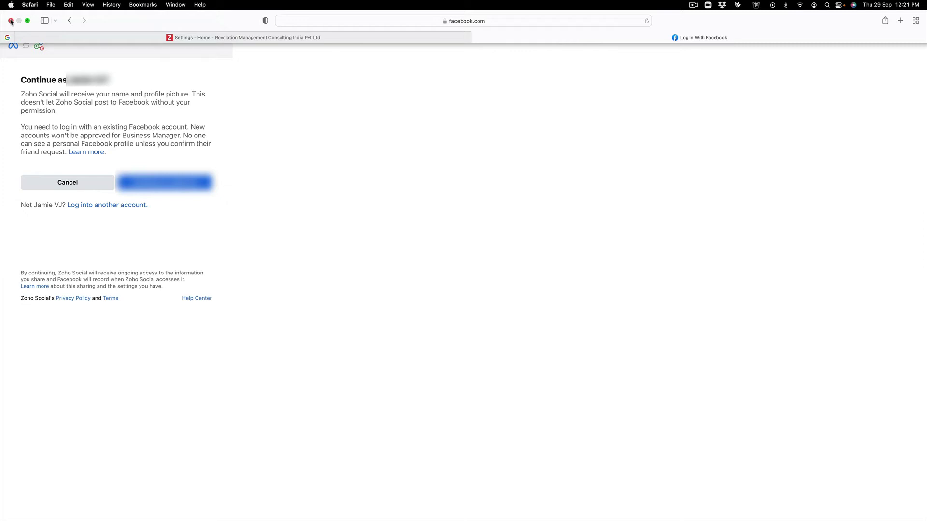
left_click(11, 21)
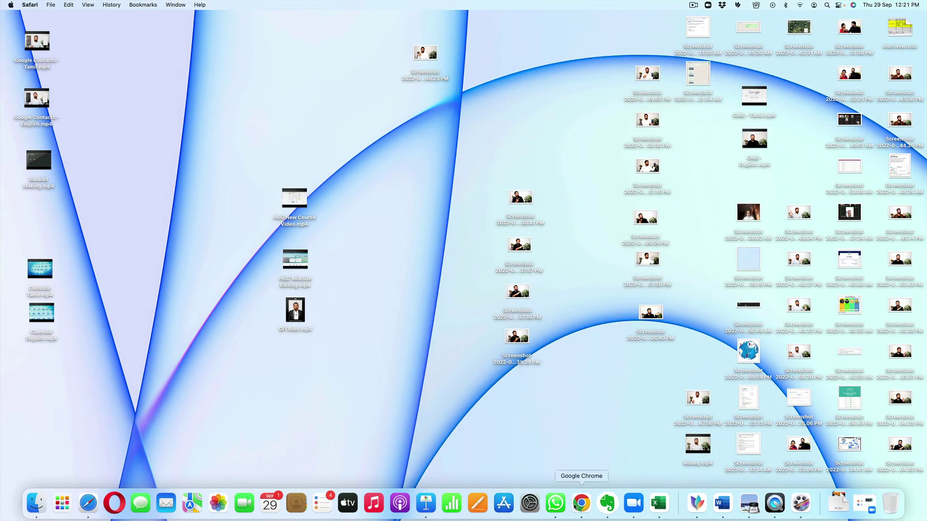
- In Chrome, reopen SalesIQ WhatsApp channel settings and start adding a Facebook account
left_click(582, 503)
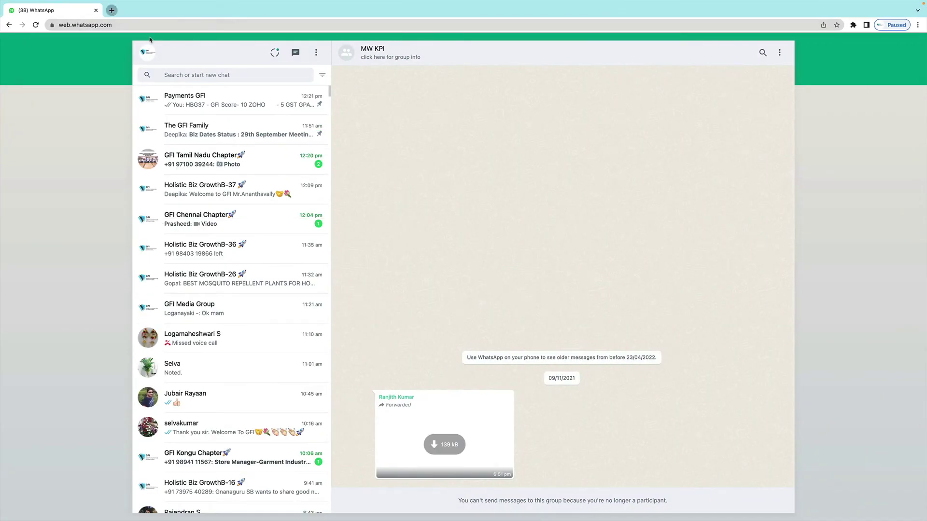
left_click(109, 10)
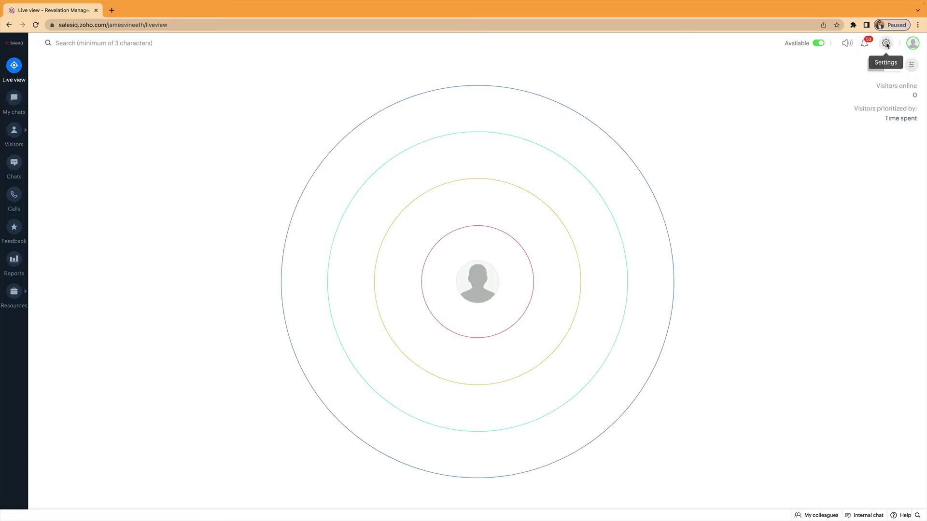
left_click(886, 42)
left_click(336, 231)
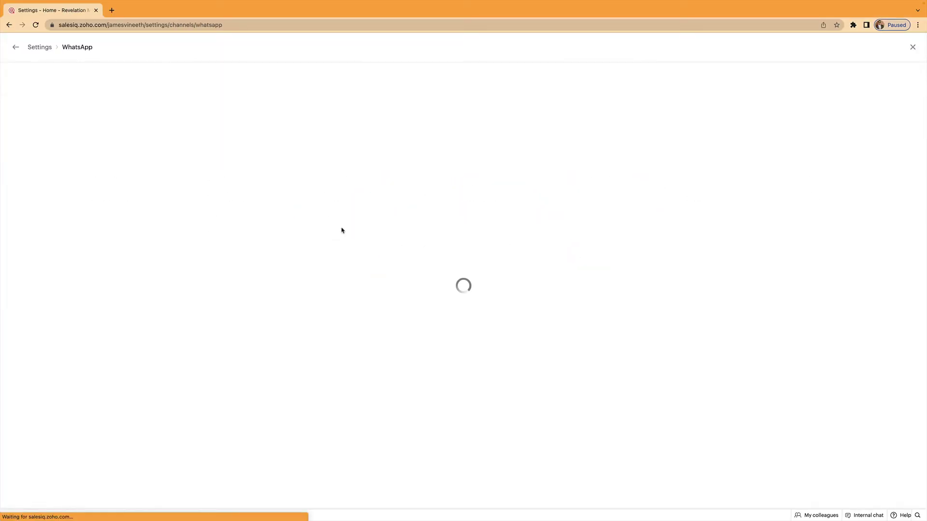
left_click(462, 328)
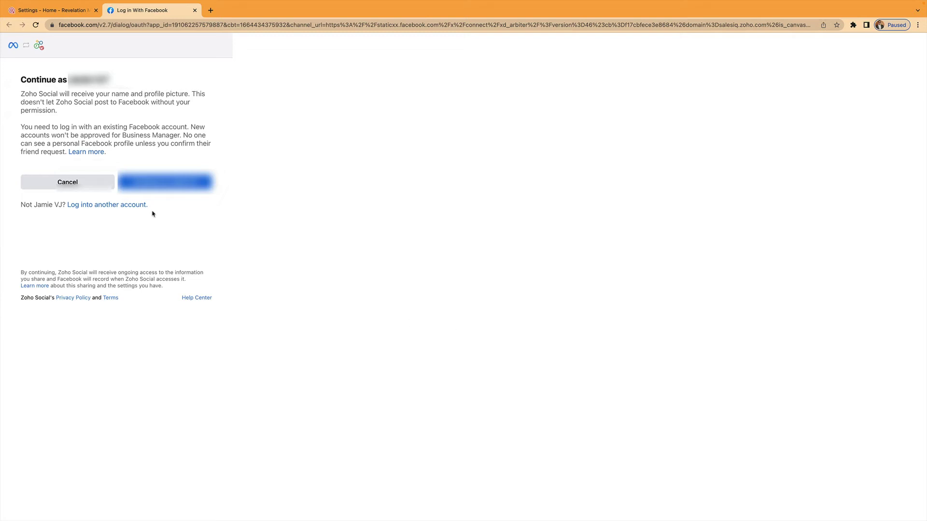
- Keep the GFI Growth Foundation International business account and existing profile, then finish signup
left_click(152, 183)
left_click(176, 489)
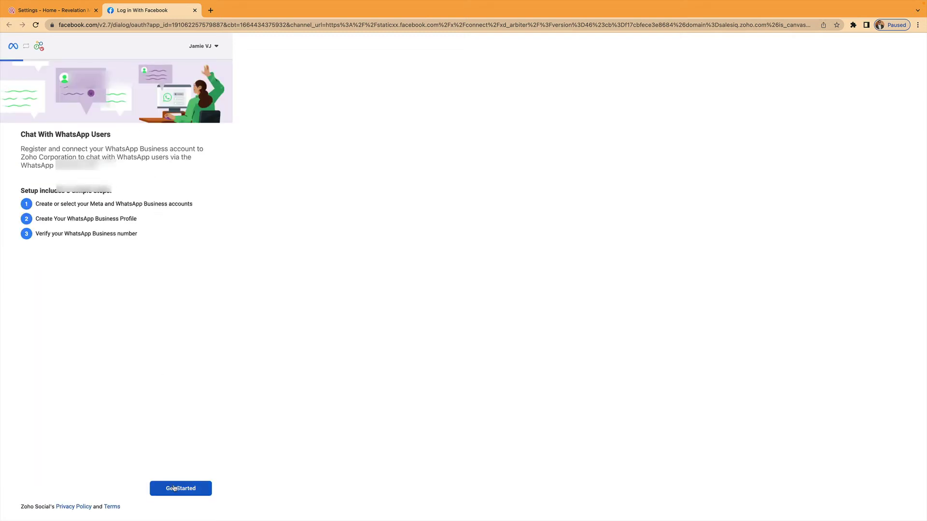
left_click(176, 489)
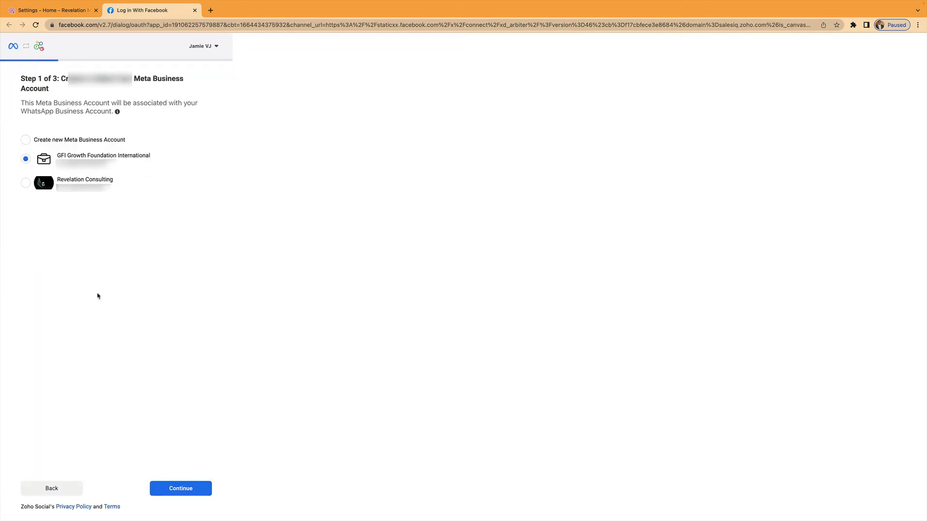
left_click(197, 488)
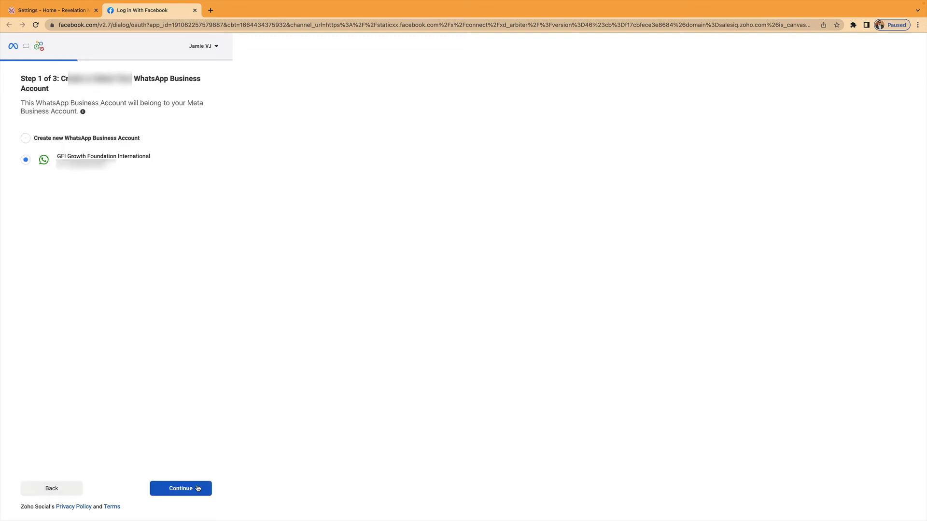
left_click(196, 489)
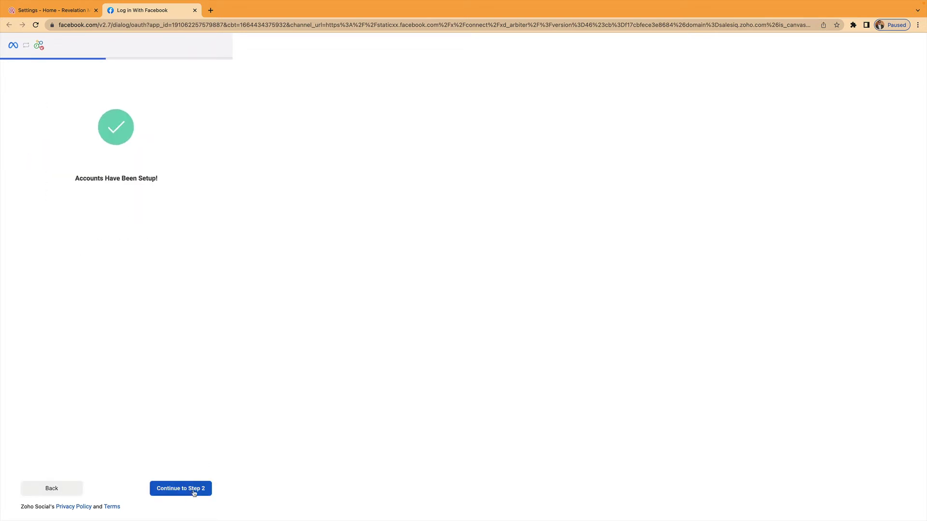
left_click(191, 494)
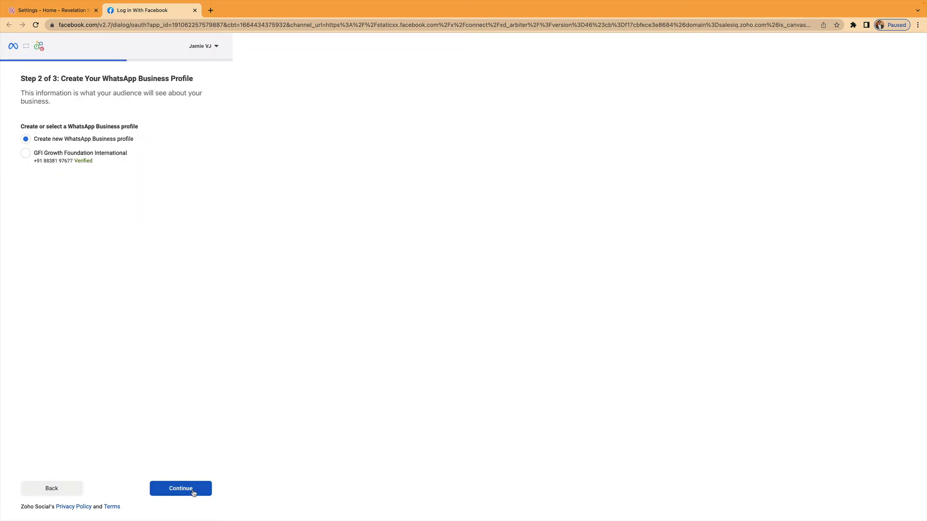
left_click(26, 154)
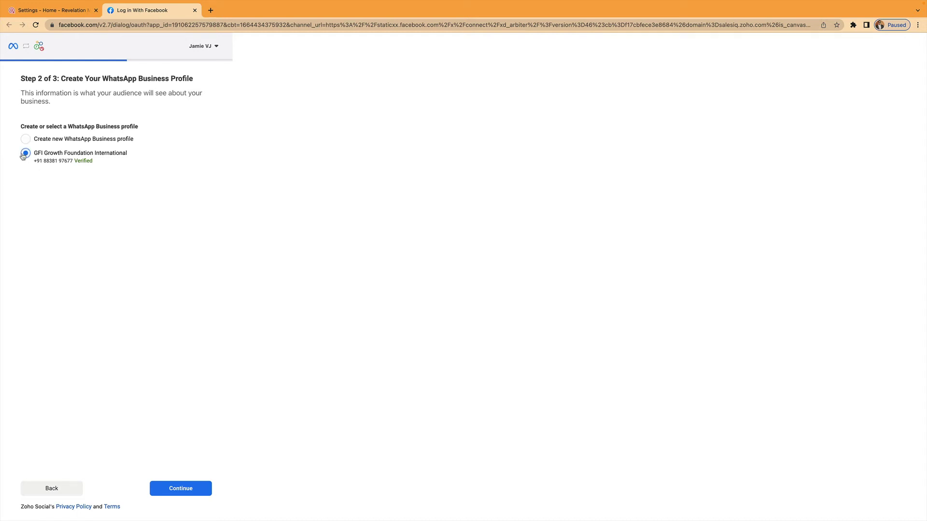
left_click(206, 494)
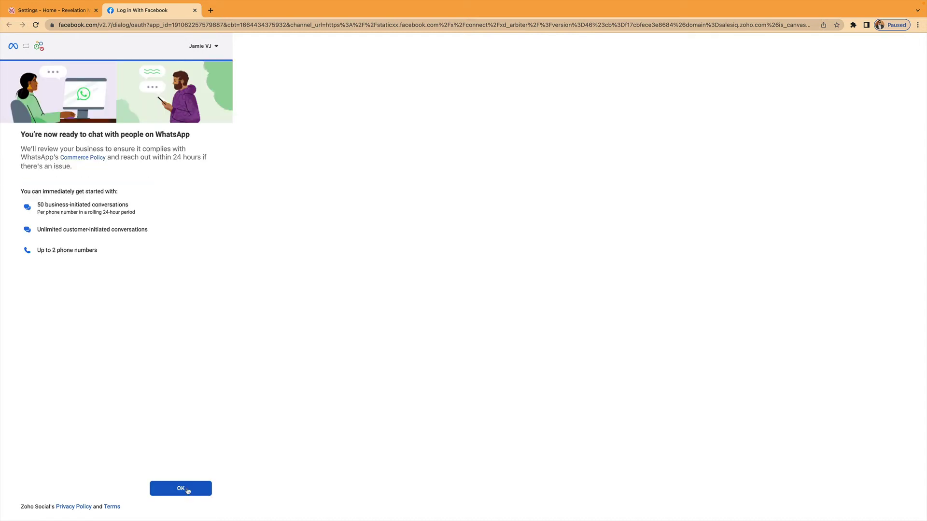
left_click(194, 491)
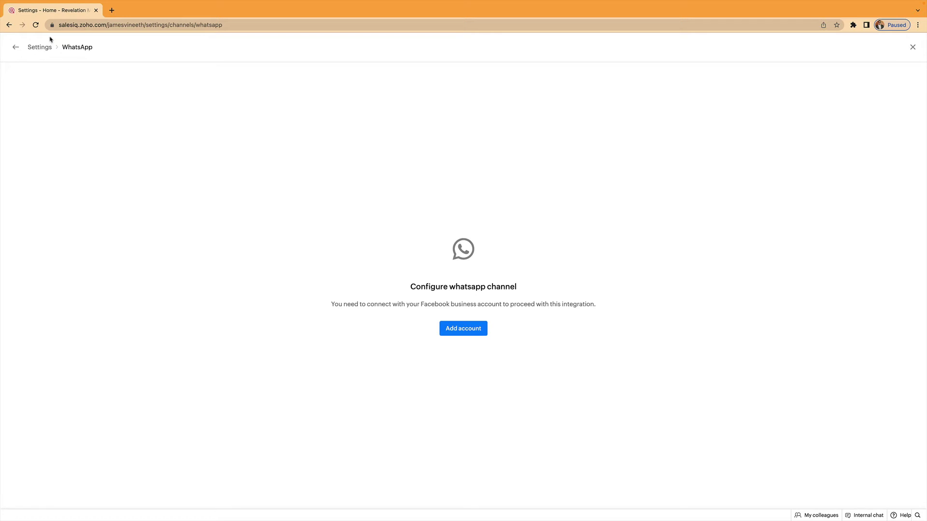
- Reload WhatsApp settings and configure the Revelation Management Consulting India Pvt Ltd brand
left_click(35, 25)
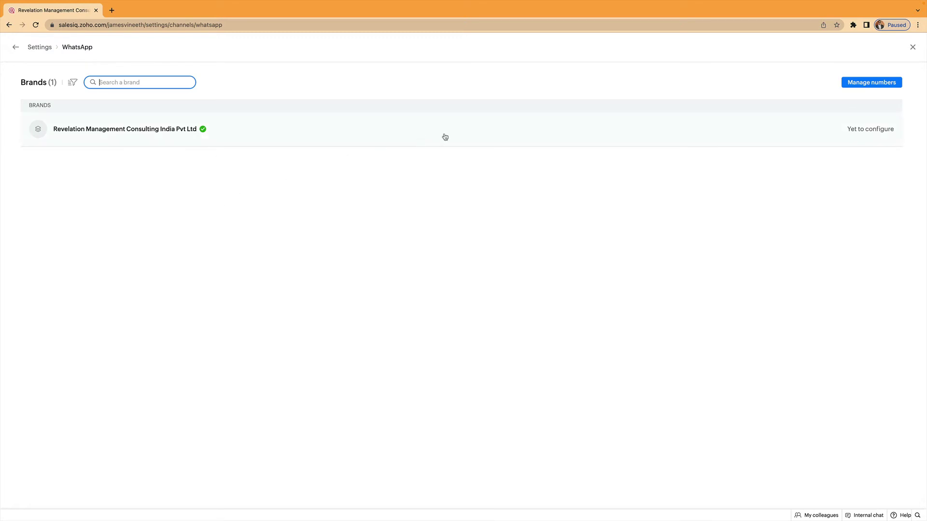
left_click(869, 132)
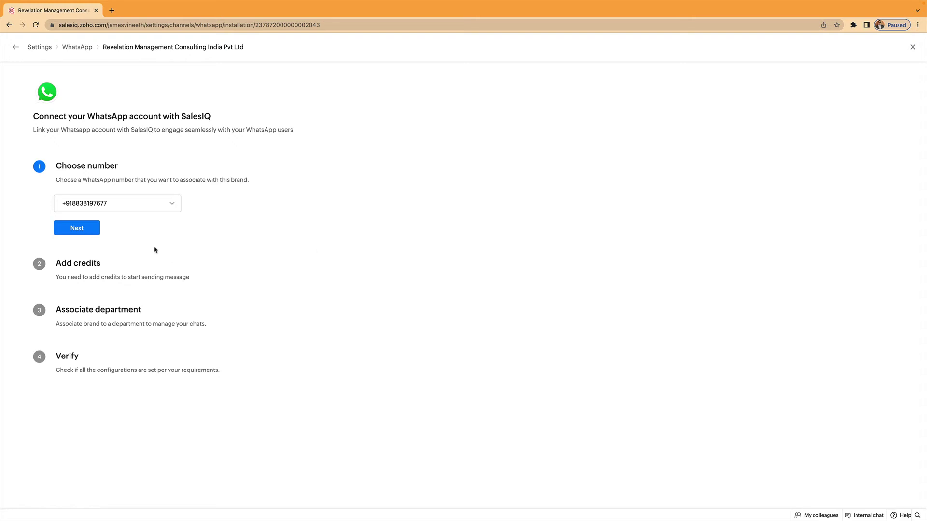
- Keep the pre-filled WhatsApp number after checking it against the Word note, and continue
left_click(162, 205)
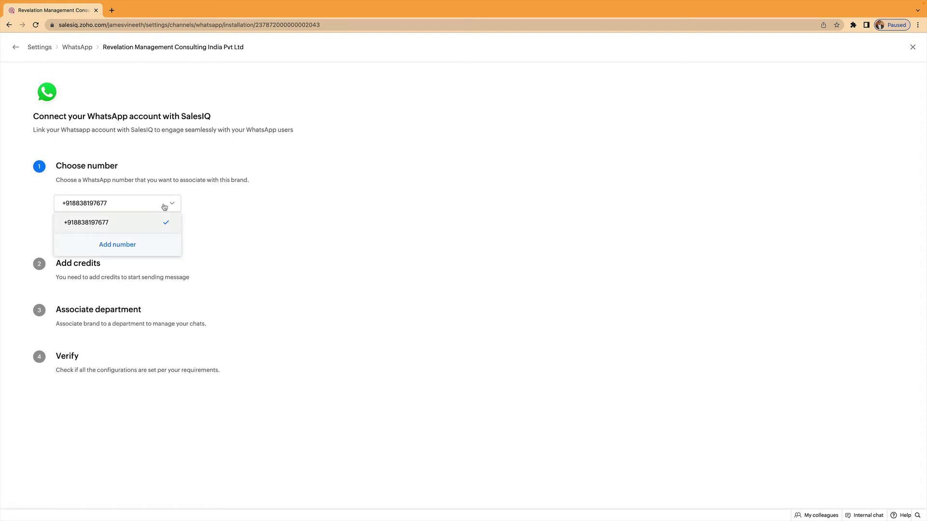
left_click(297, 211)
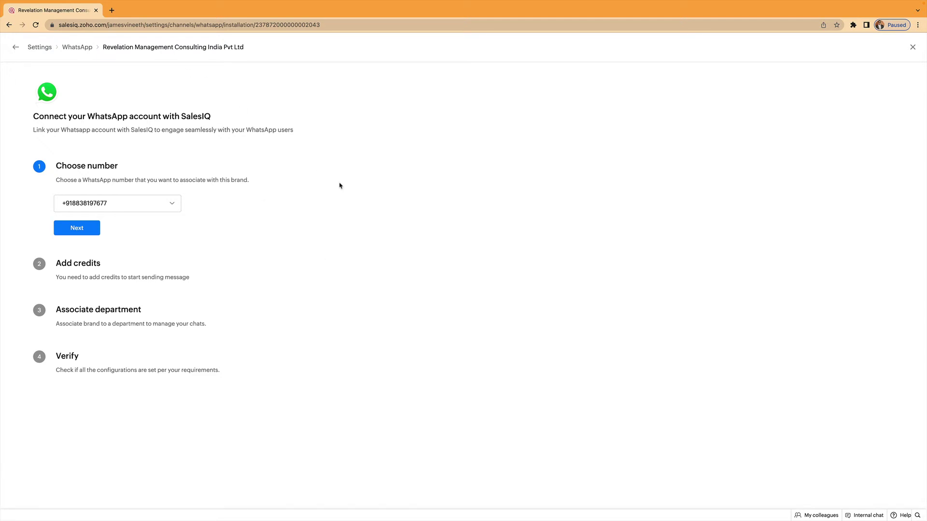
mouse_move(659, 511)
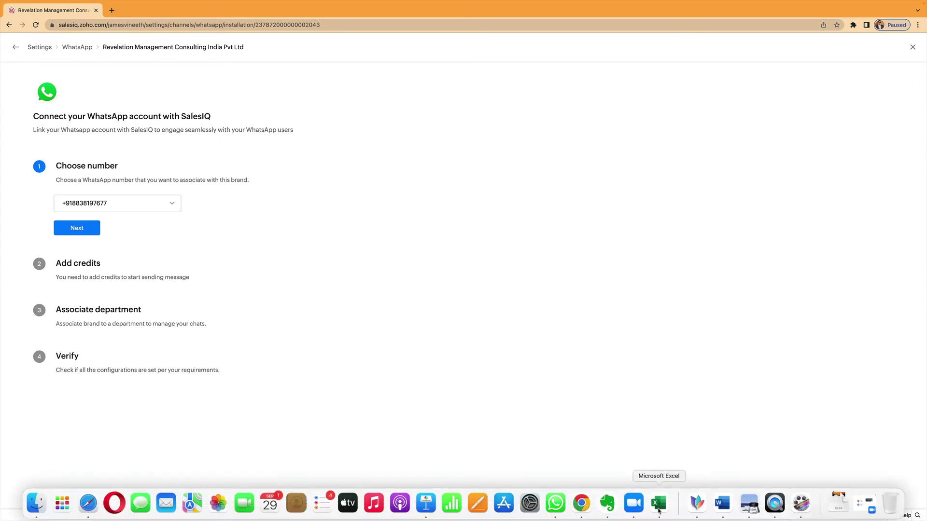
left_click(726, 506)
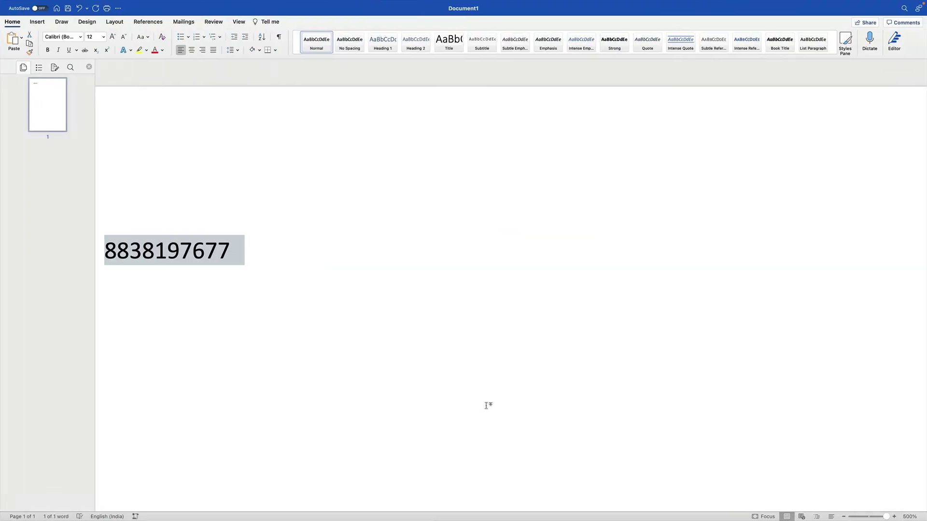
key("super+Tab")
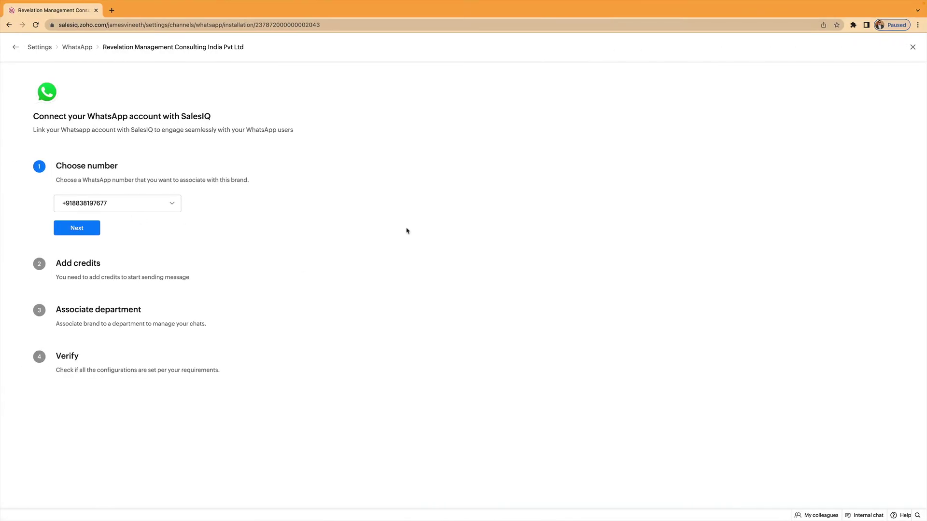
key("super+Tab")
key("super+Tab")
left_click(143, 200)
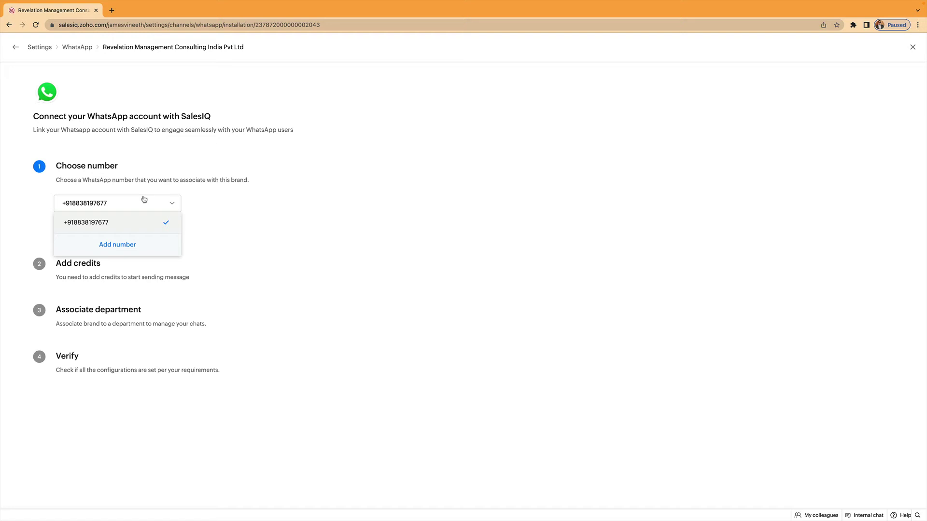
left_click(250, 231)
left_click(92, 234)
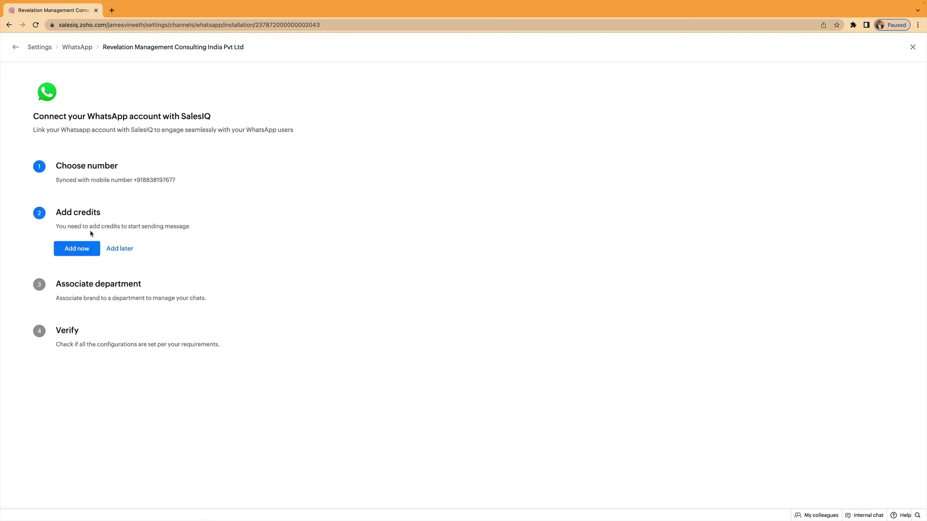
- Skip adding credits, keep the associated department, and complete the WhatsApp connection
left_click(123, 251)
left_click(83, 322)
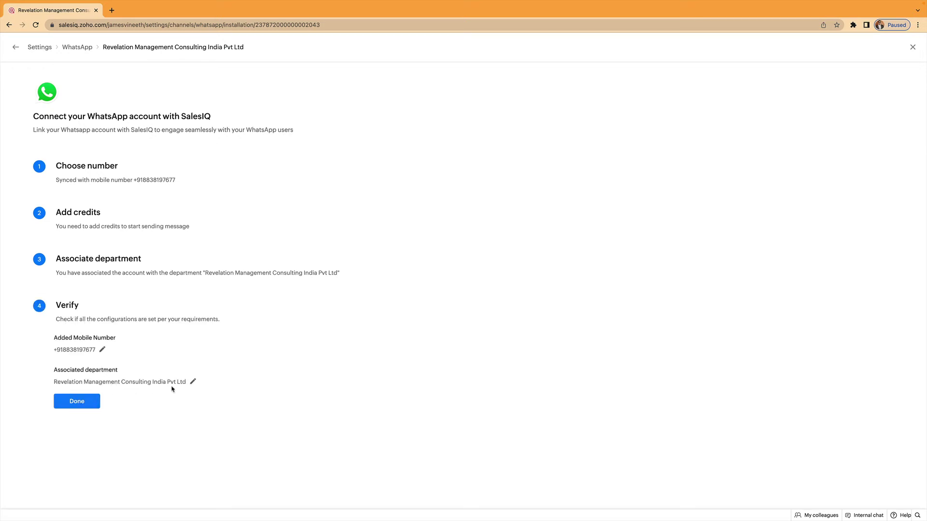
left_click(193, 383)
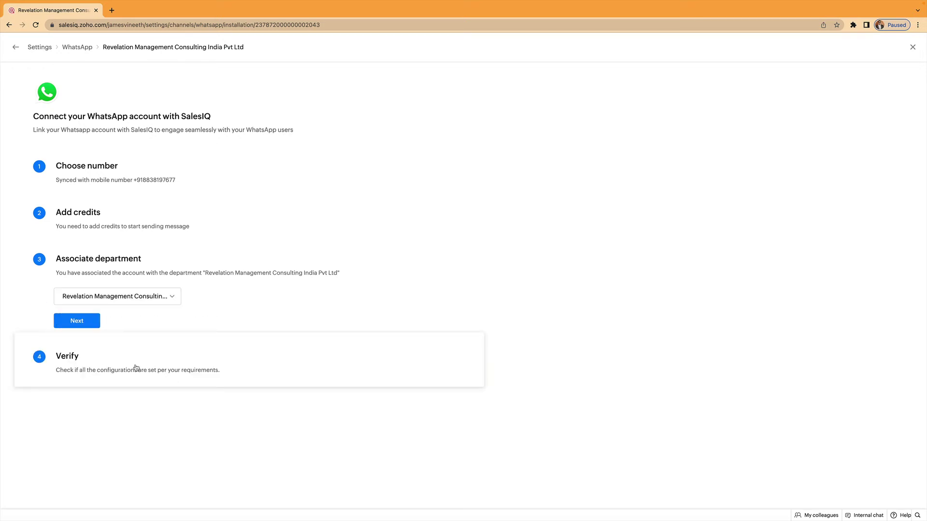
left_click(84, 321)
left_click(82, 403)
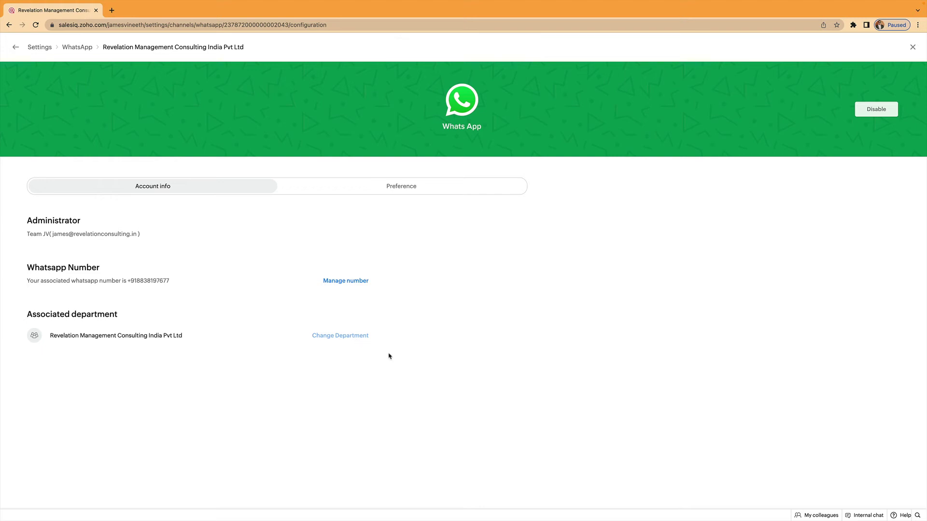
- Set WhatsApp inactive chats to close after 24 Hours and return to Settings home
left_click(397, 188)
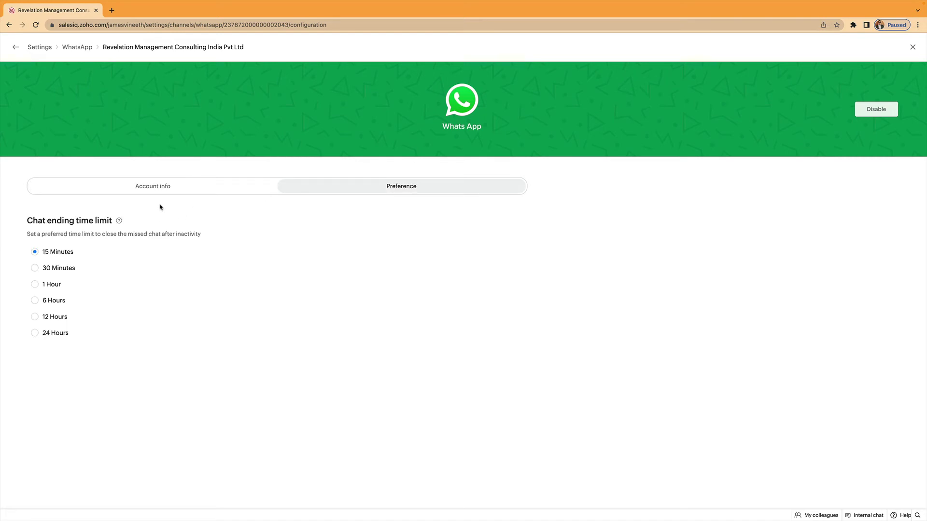
left_click(35, 333)
left_click(213, 192)
left_click(329, 190)
left_click(912, 47)
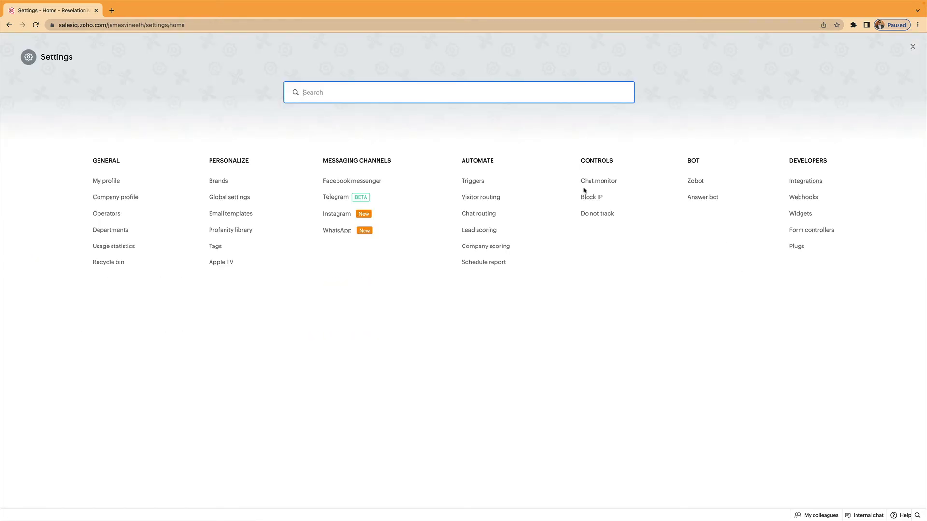
- Review the brand's WhatsApp channel configuration, then return to the Settings home page
left_click(333, 233)
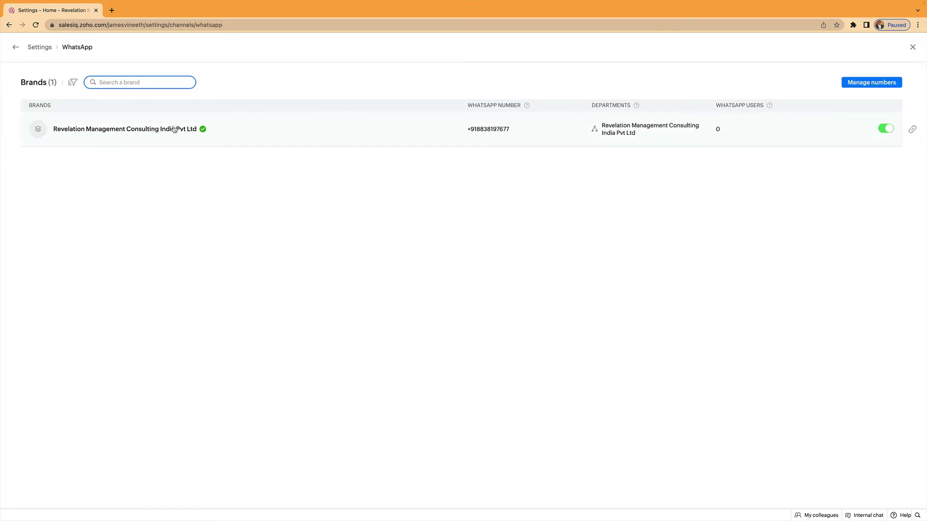
left_click(167, 130)
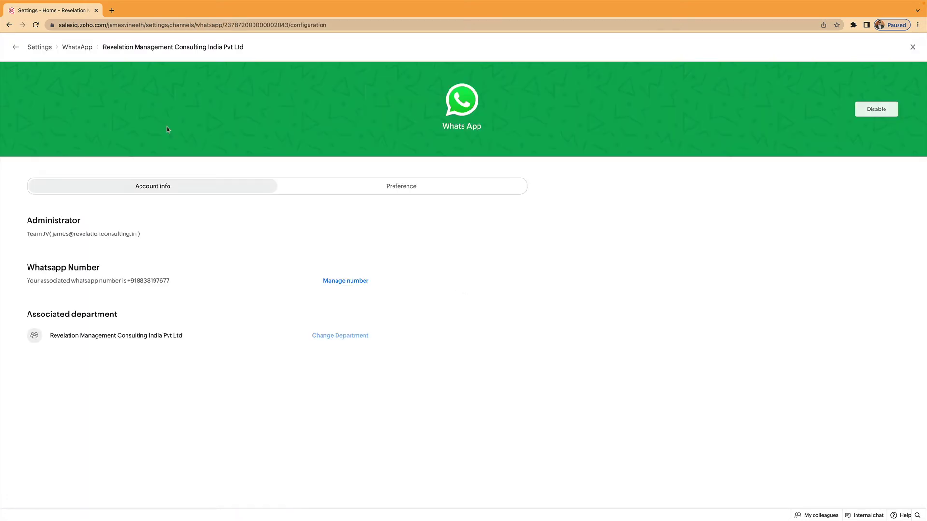
left_click(913, 48)
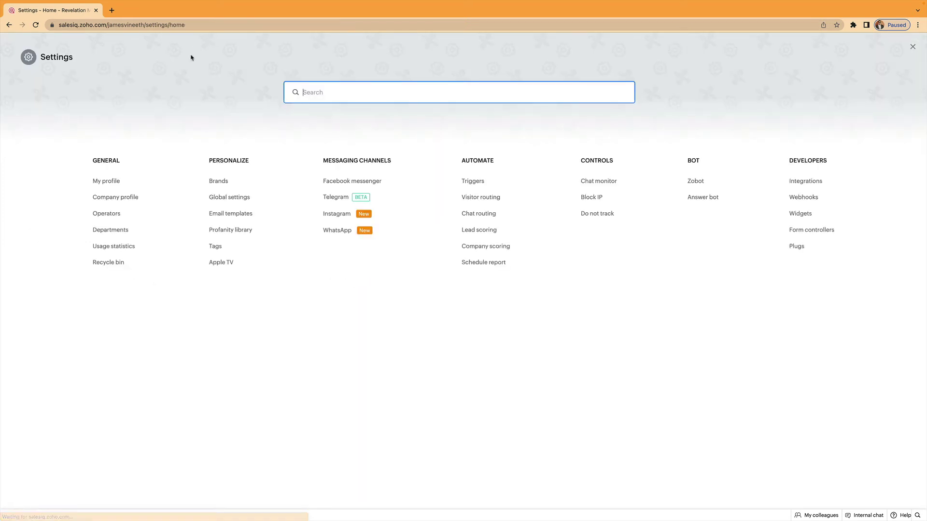
- Back in the workspace, browse visitor profiles including Chennai and Columbus, Ohio visitors
left_click(913, 48)
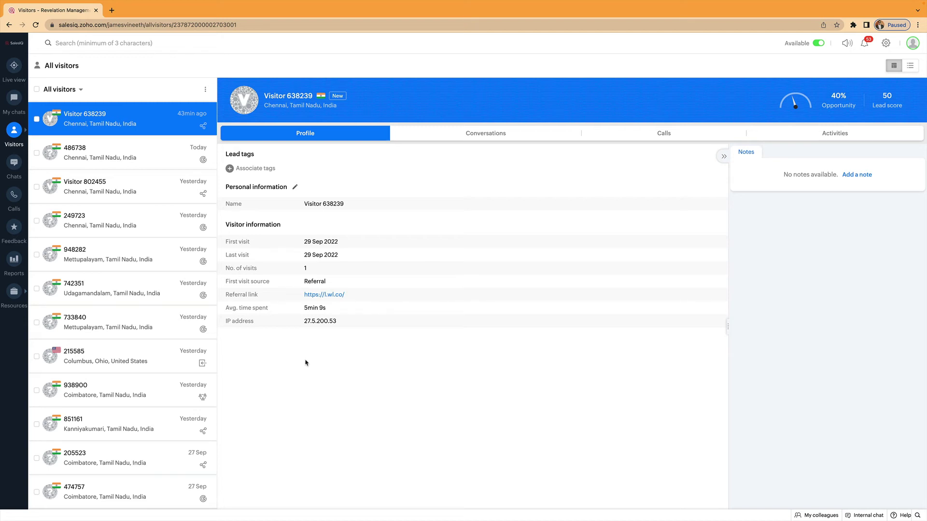
mouse_move(13, 135)
left_click(110, 158)
left_click(105, 188)
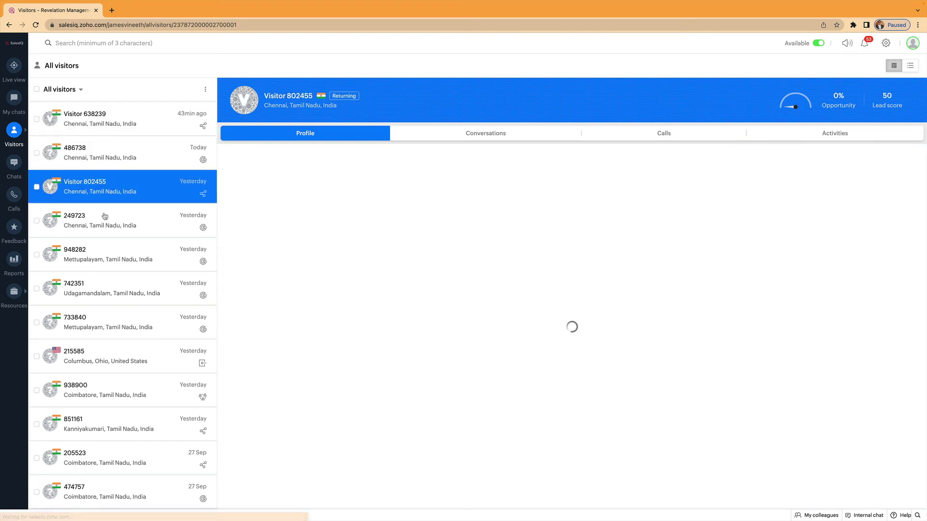
left_click(112, 225)
scroll(108, 261, "down", 2)
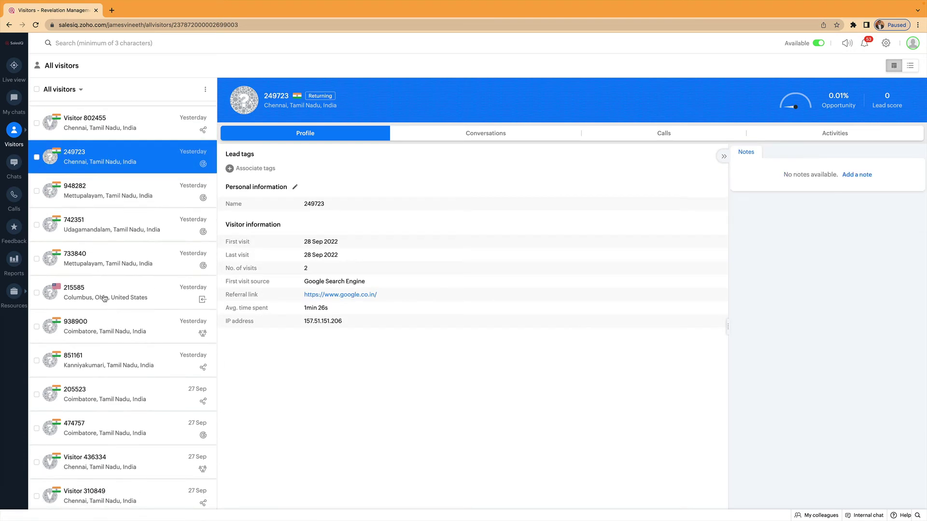
left_click(162, 286)
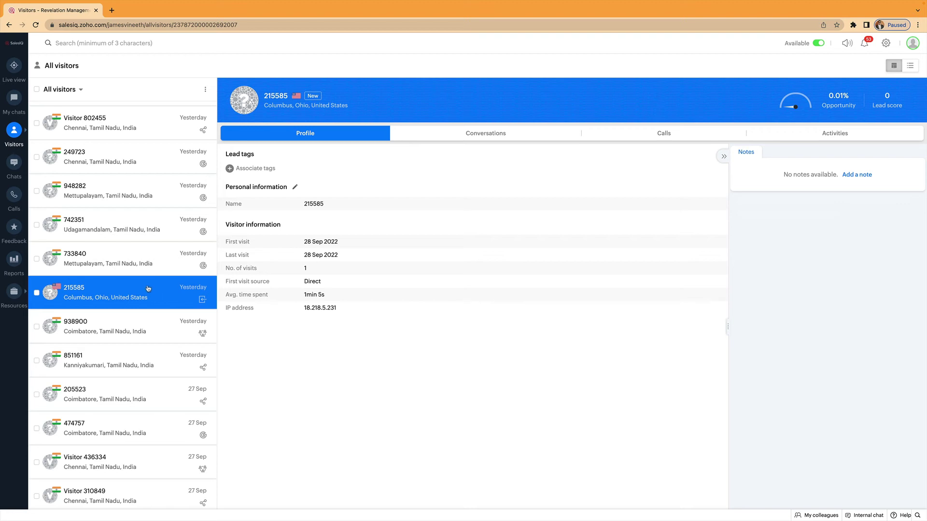
- View the Croydon visitor and visitor 242877 profiles, then go to My Chats
scroll(144, 289, "down", 4)
scroll(144, 289, "down", 15)
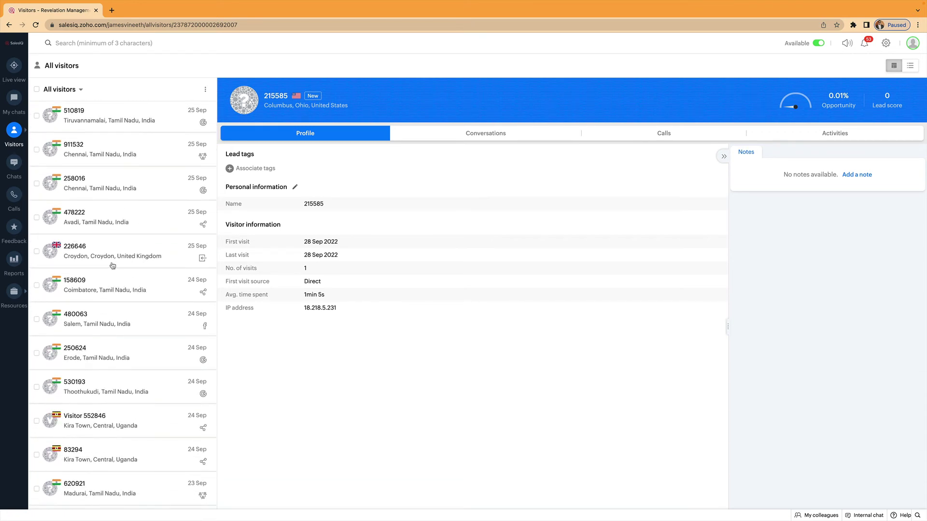
left_click(118, 261)
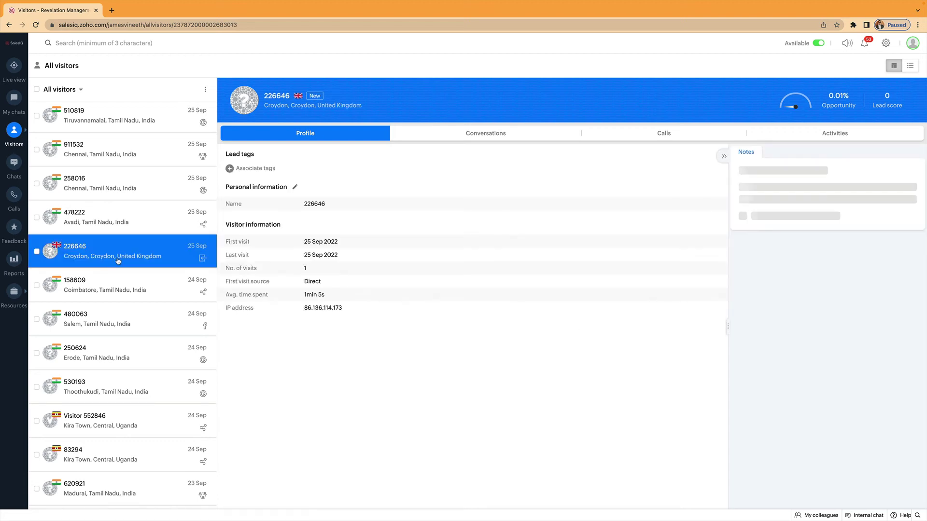
scroll(119, 261, "down", 7)
scroll(117, 261, "down", 3)
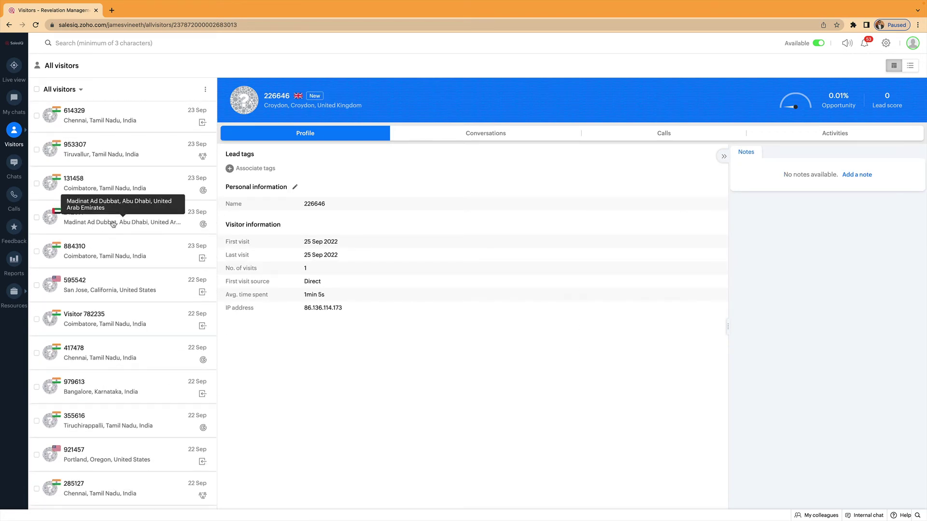
left_click(95, 225)
scroll(110, 302, "down", 1)
scroll(110, 302, "down", 2)
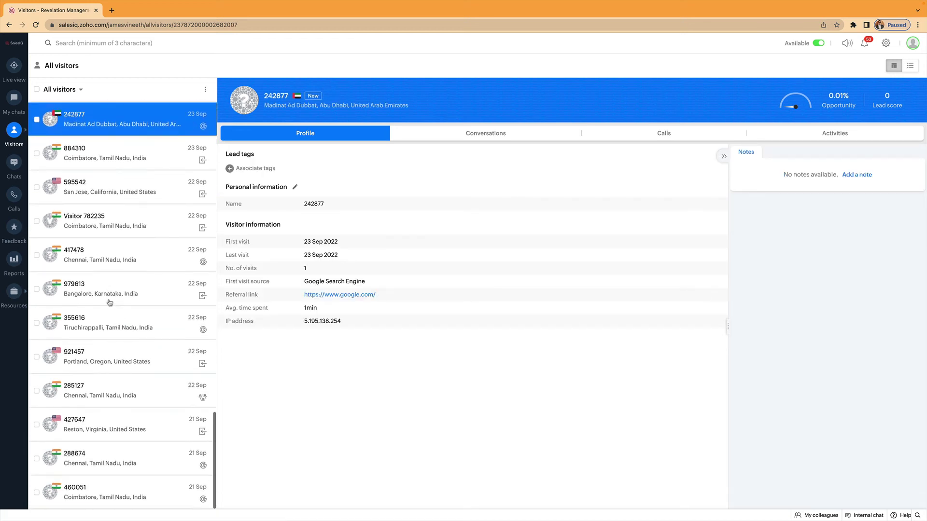
scroll(105, 393, "down", 1)
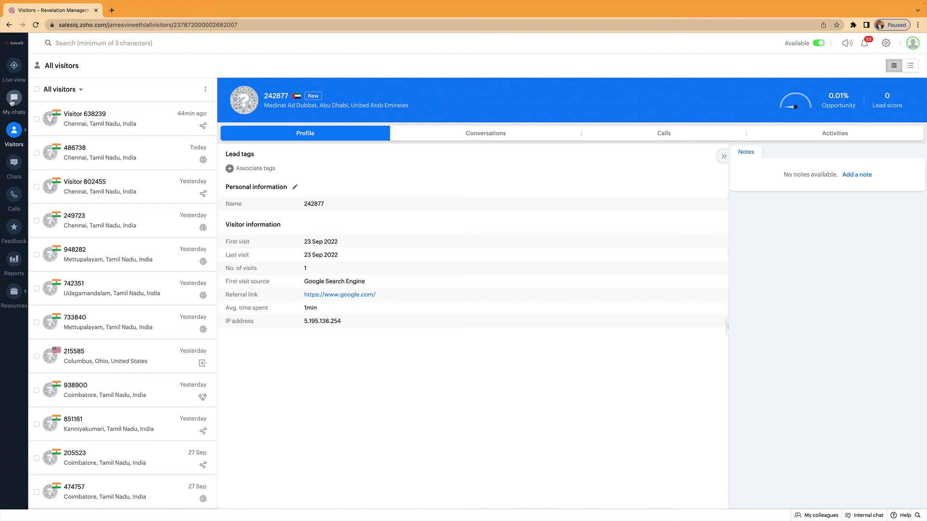
left_click(14, 98)
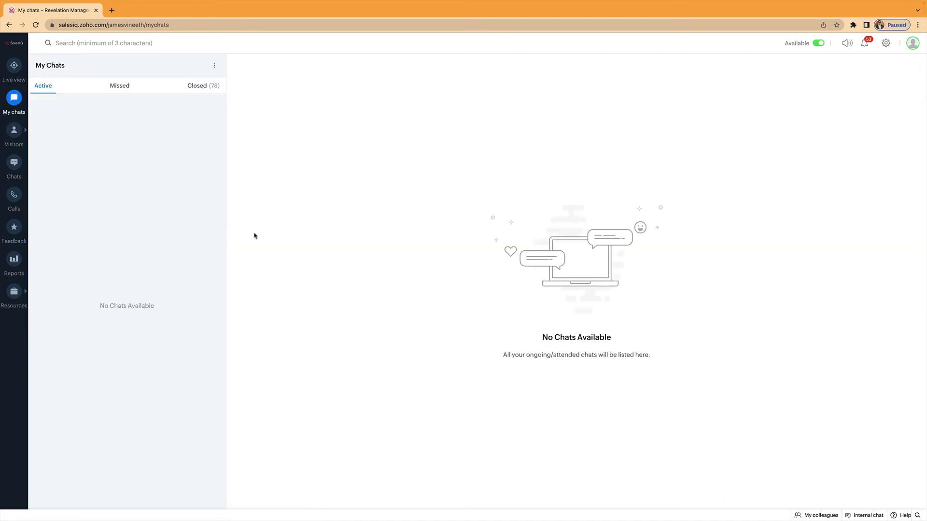
- Browse the 78 closed chats, return to the empty Active list, then show all desktops
left_click(201, 85)
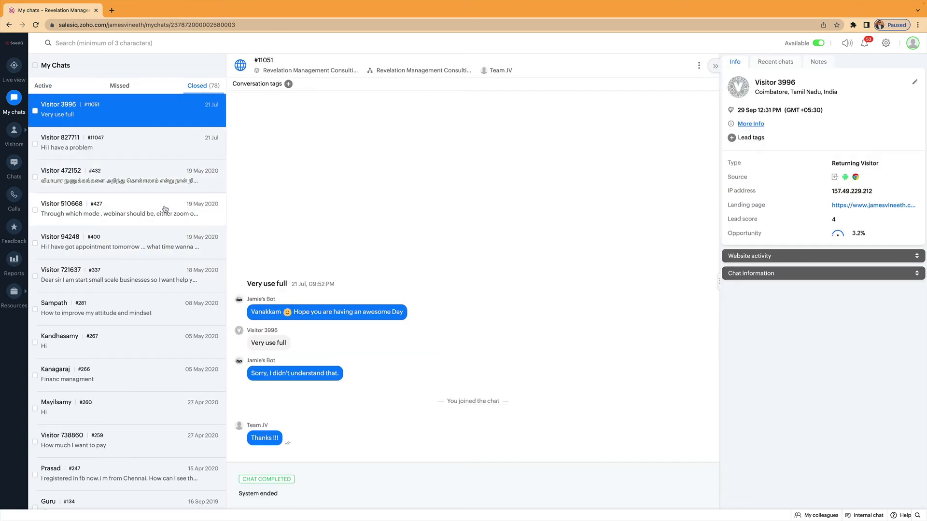
scroll(165, 209, "down", 7)
scroll(162, 204, "up", 7)
left_click(43, 87)
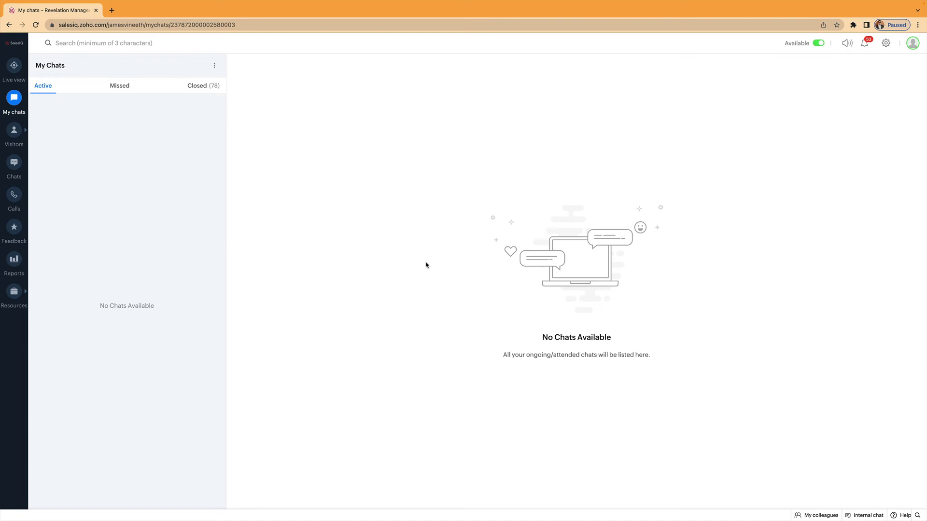
key("ctrl+Up")
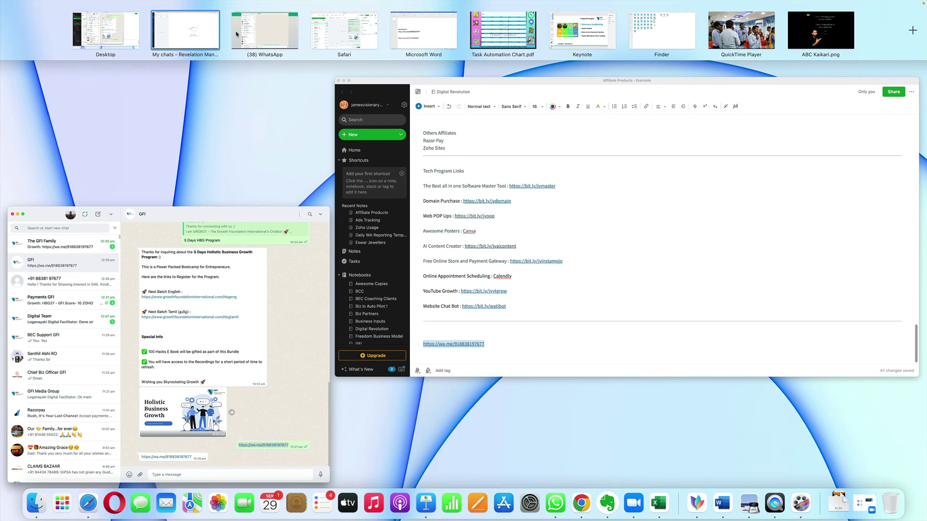
- Send 'Hi' in WhatsApp Web to the business number, then return to SalesIQ
left_click(251, 35)
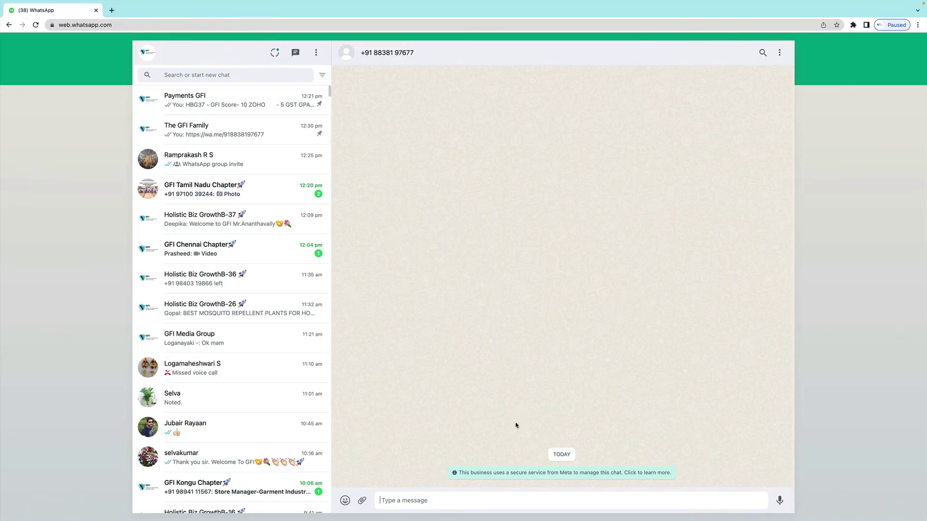
left_click(506, 501)
type("Hi")
key("Return")
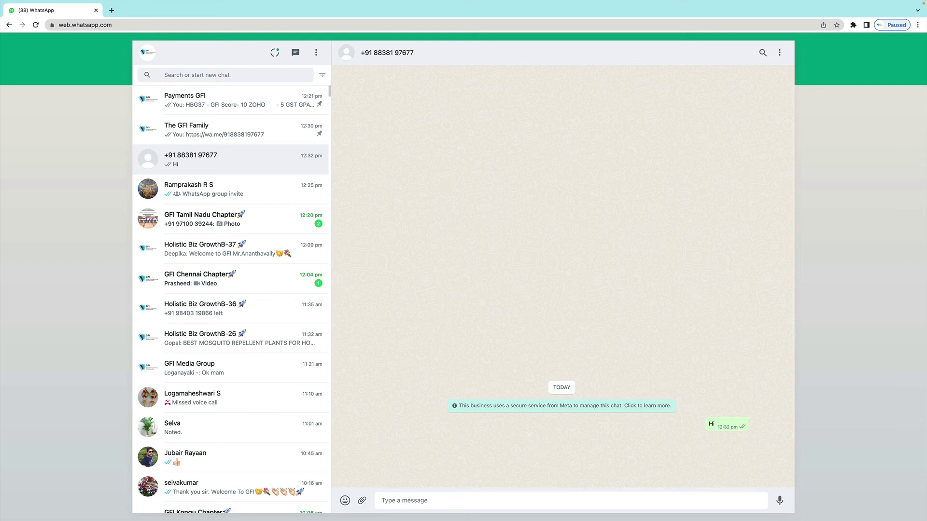
mouse_move(634, 507)
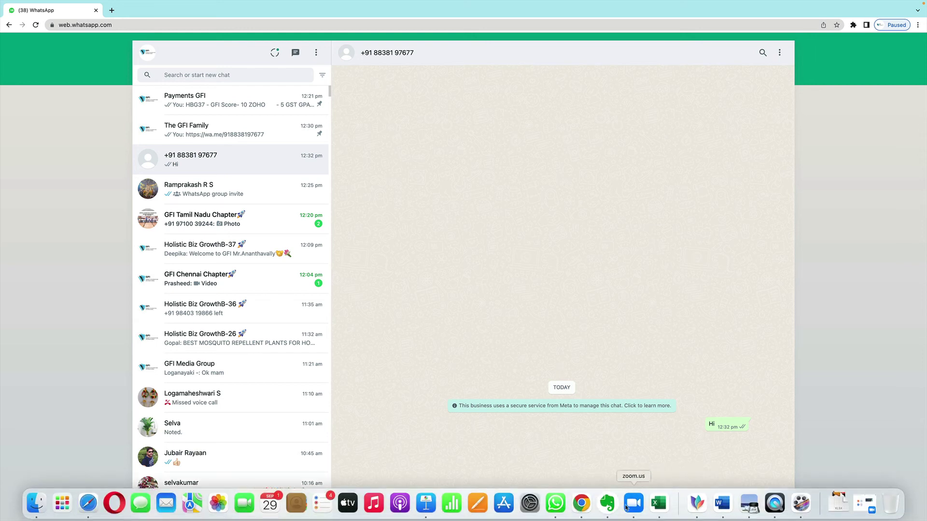
key("ctrl+Up")
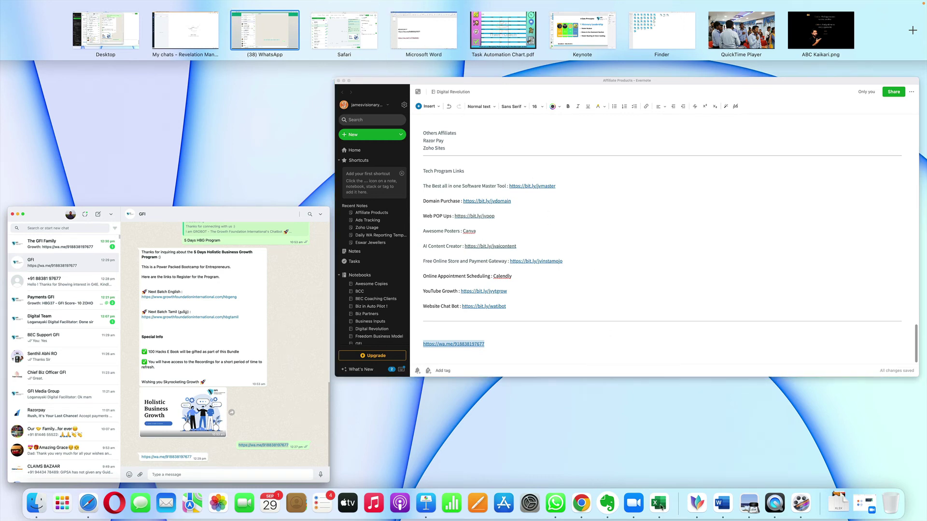
left_click(581, 505)
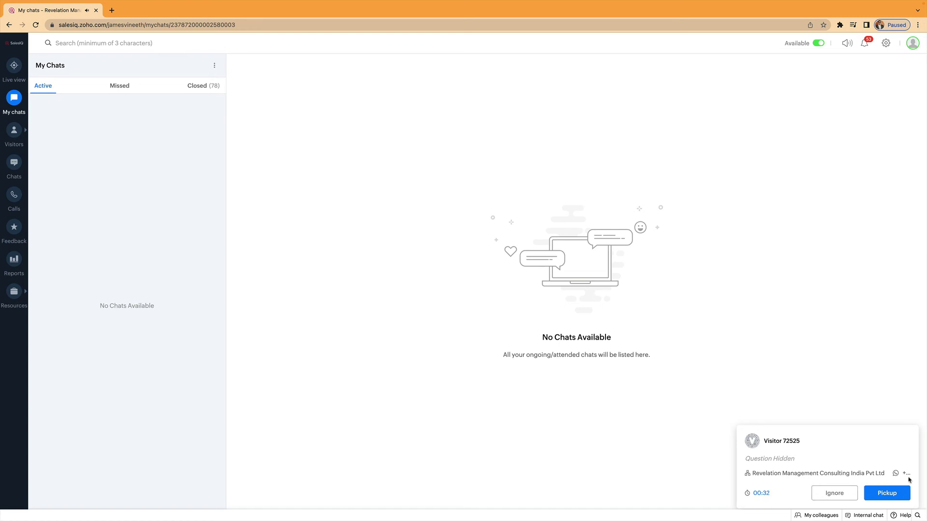
- Accept Visitor 72525's WhatsApp chat and reply 'Hello how can we Help you ???'
left_click(896, 493)
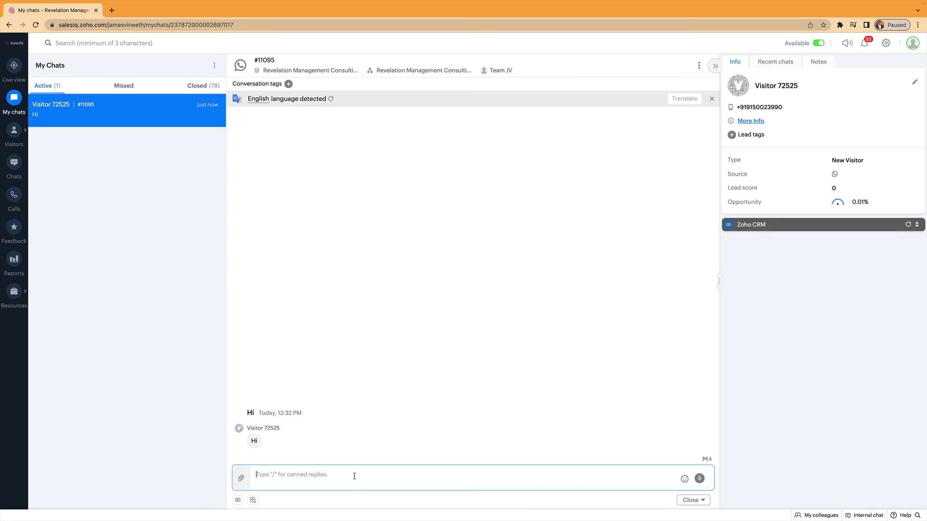
type("Hello how can we Helo y")
key("BackSpace")
key("BackSpace")
key("BackSpace")
type("p you ???")
key("Return")
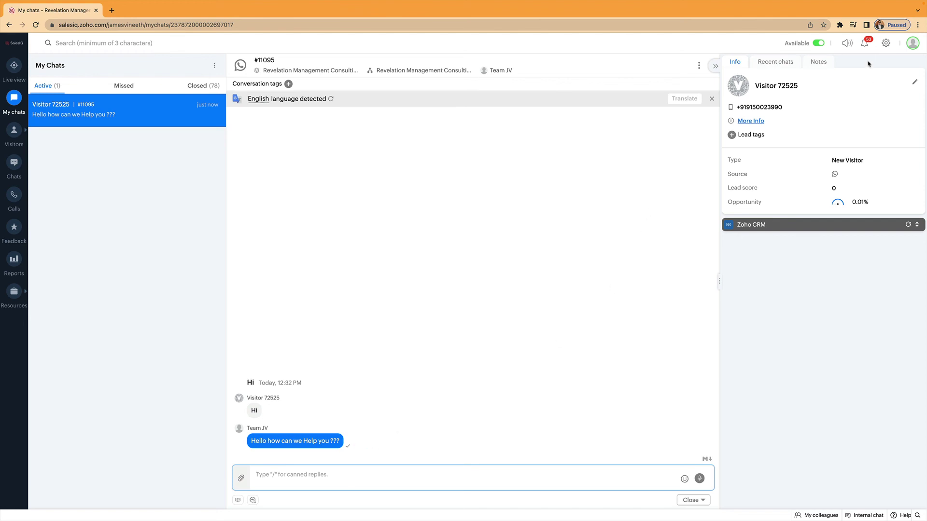
left_click(893, 24)
left_click(824, 196)
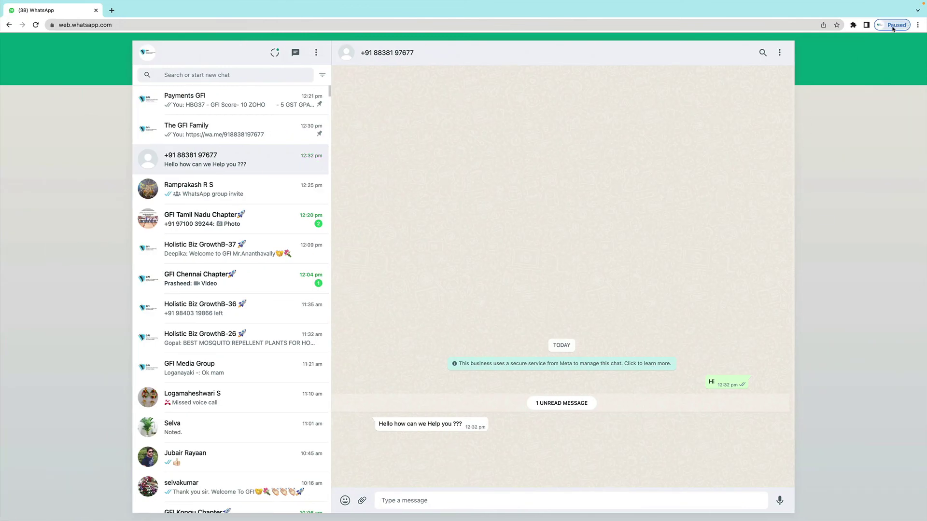
- Send Visitor 72525 the G4E registration canned reply via '/', then check WhatsApp Web
left_click(906, 25)
left_click(829, 197)
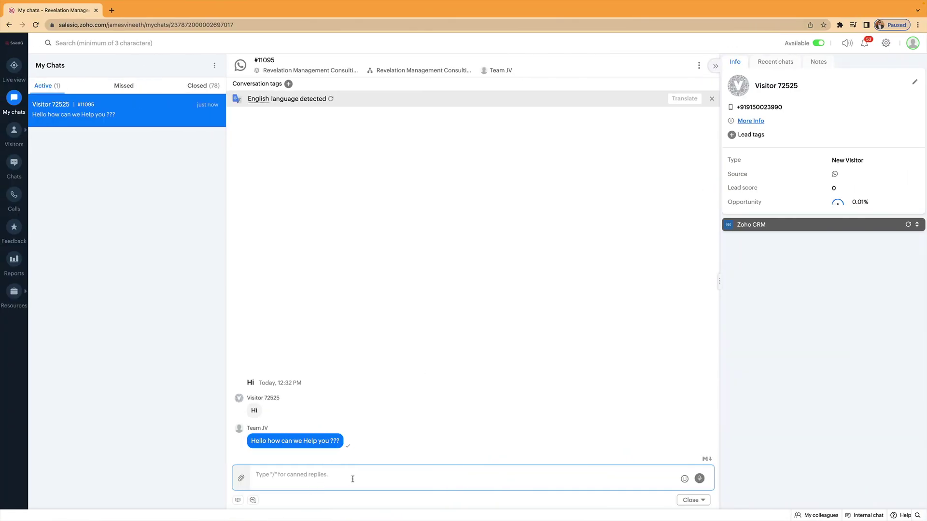
type("/")
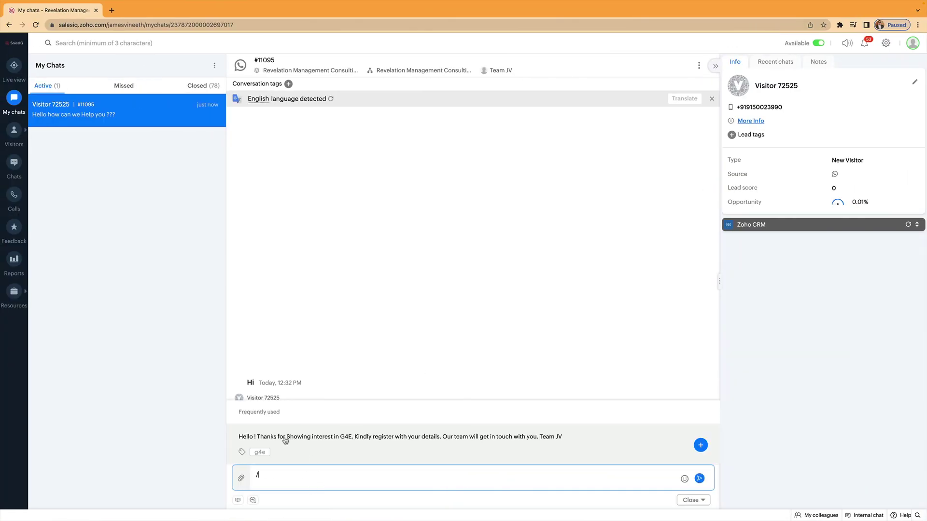
left_click(284, 437)
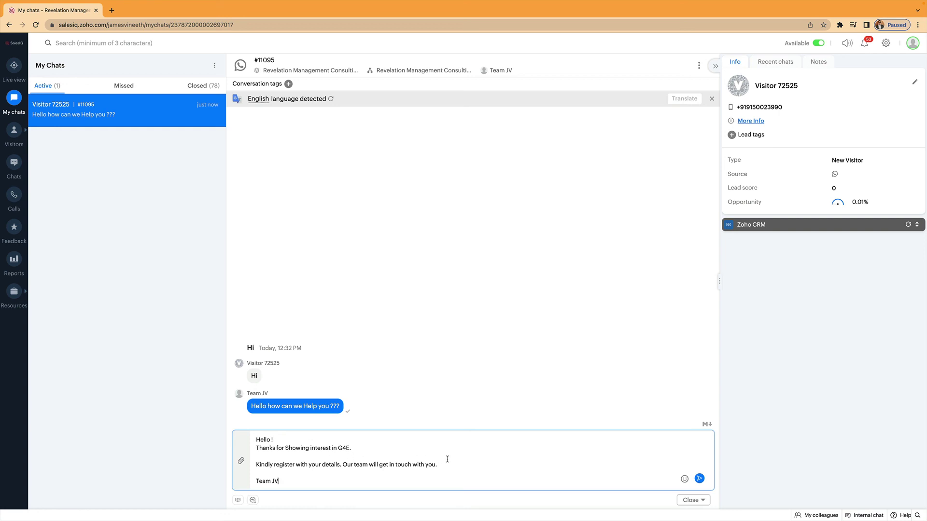
key("Return")
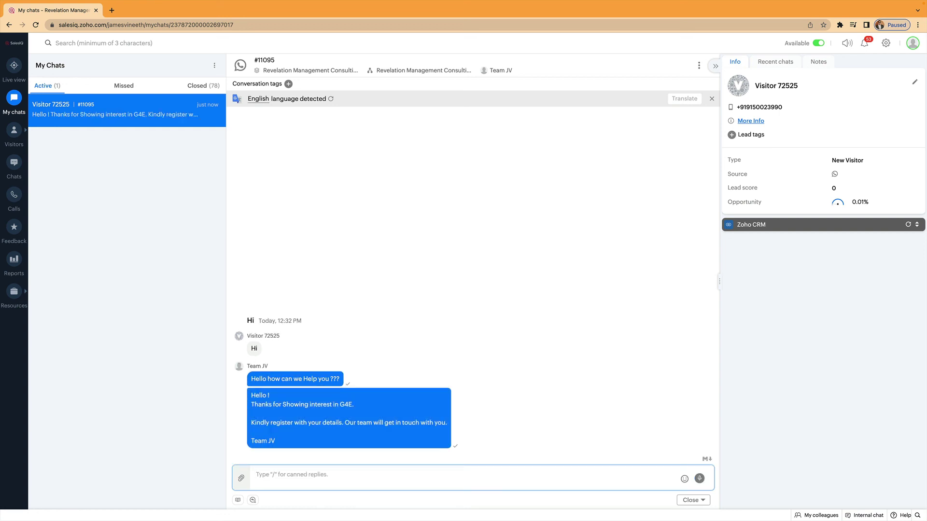
left_click(889, 26)
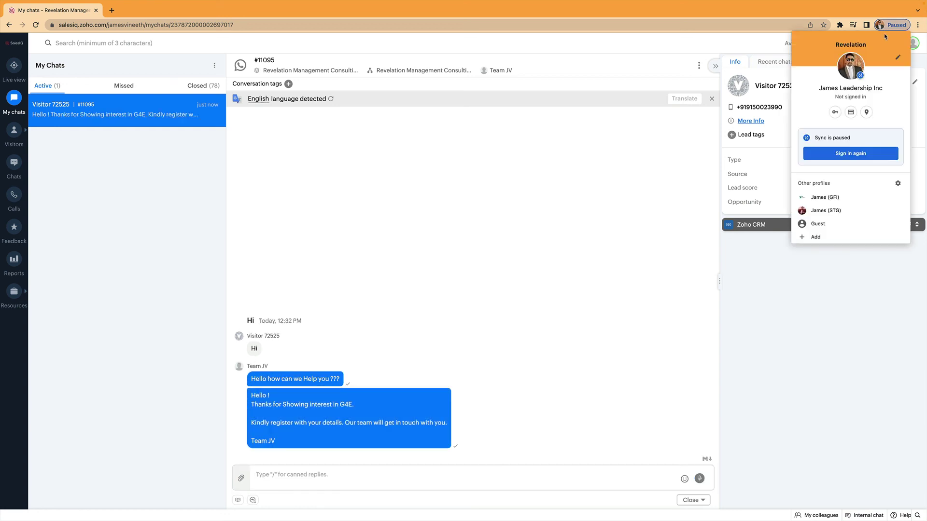
left_click(824, 198)
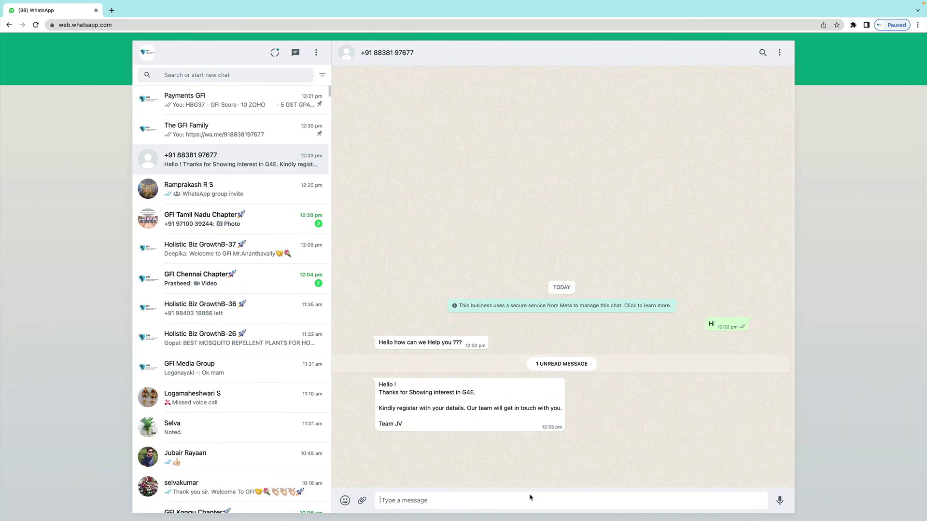
- Send 'Pls send Payment link' from WhatsApp Web, then switch to the SalesIQ profile
type("Pls send Payment link")
key("Return")
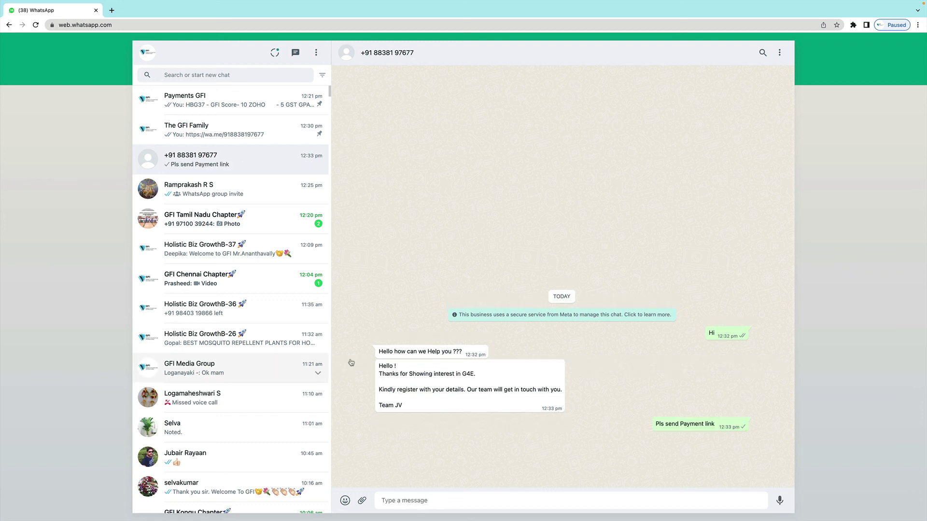
left_click(892, 24)
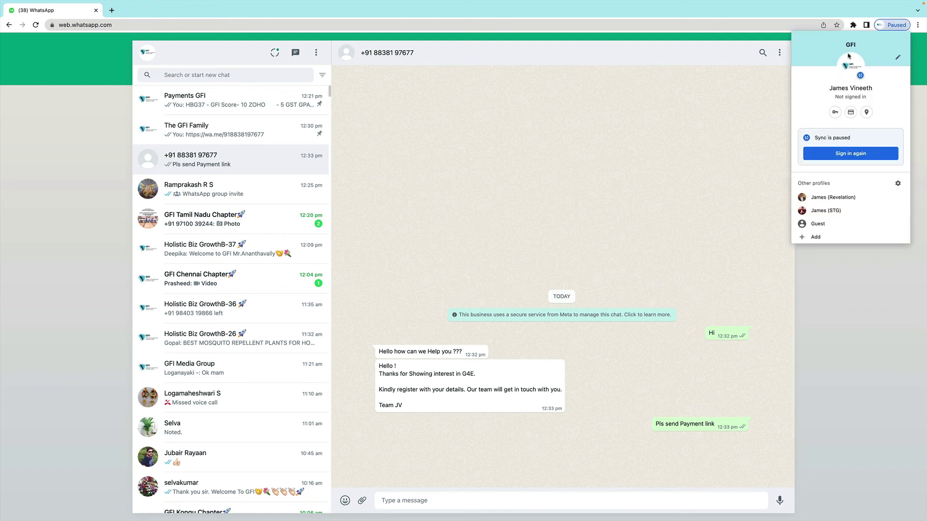
left_click(804, 195)
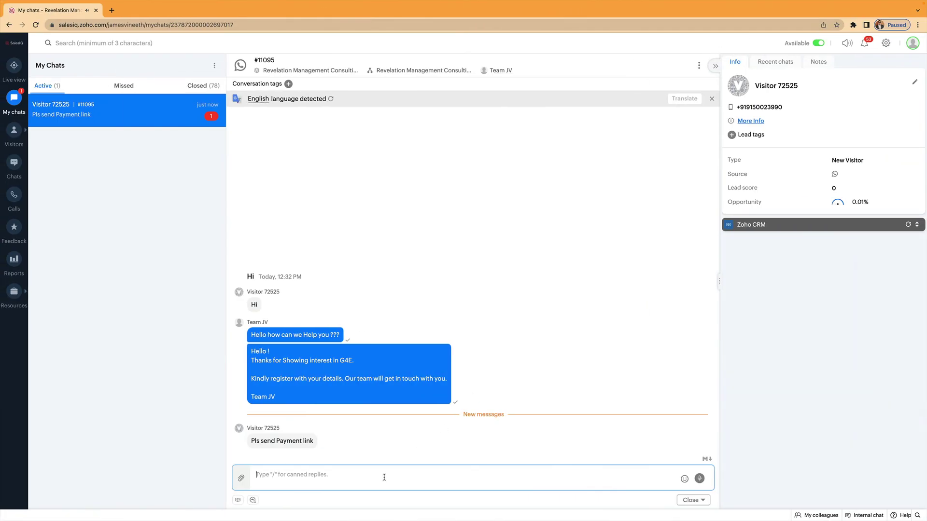
- Answer the payment link request with 'Here it is ....' and open SalesIQ settings
type("Here it is ....")
key("Return")
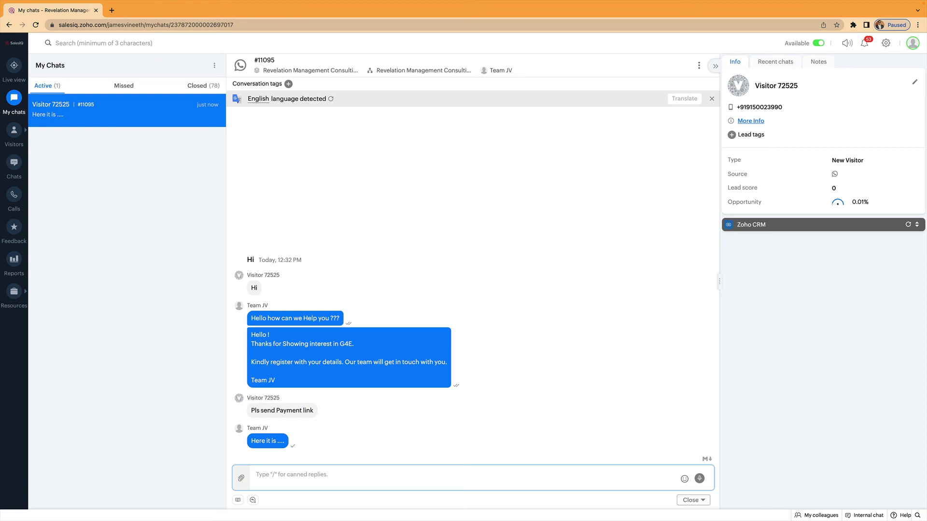
left_click(886, 44)
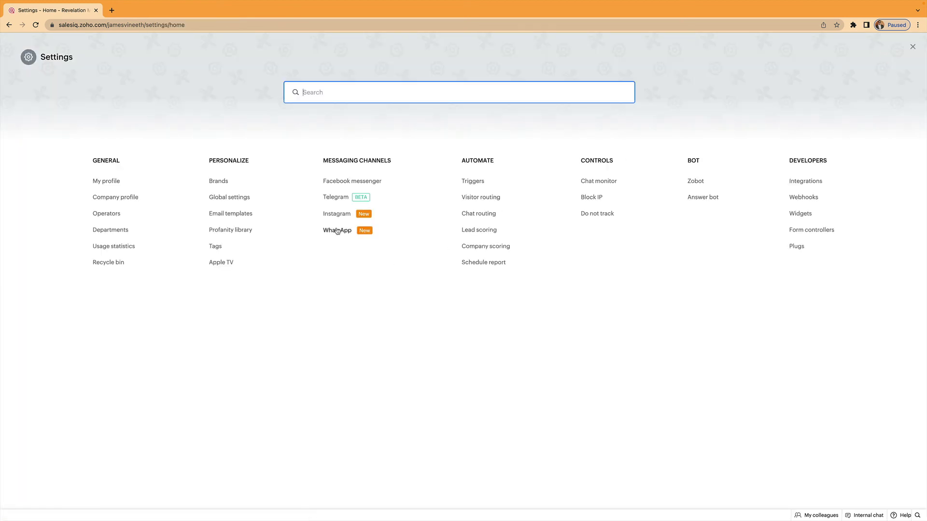
- Check the WhatsApp brand listing and Instagram channel page, then close Settings
left_click(337, 230)
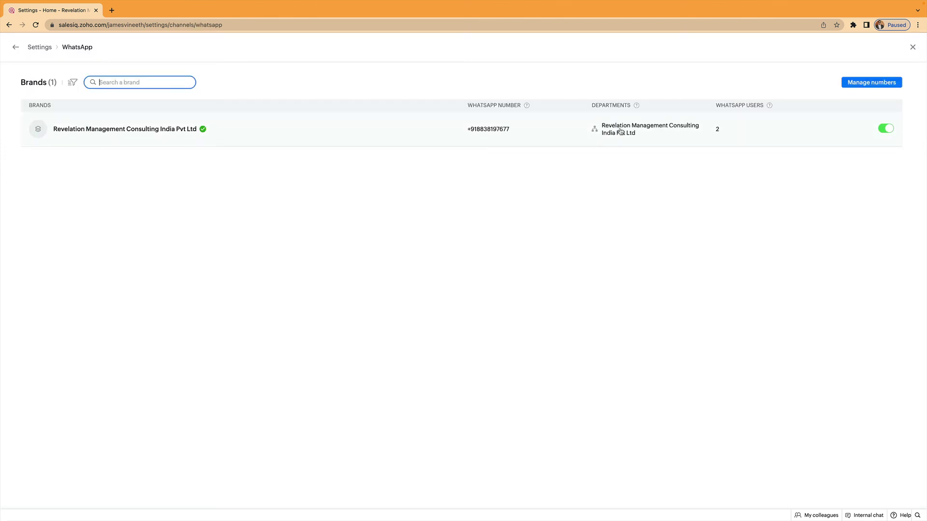
mouse_move(770, 106)
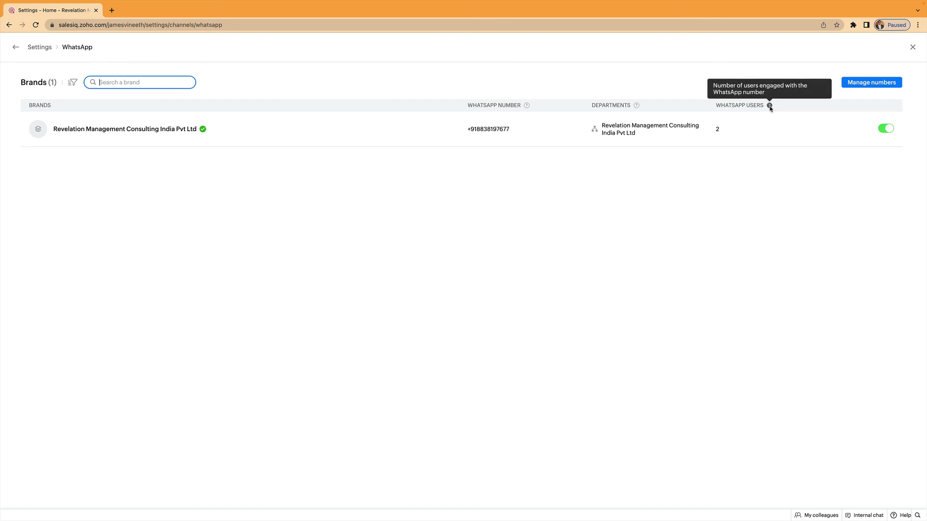
left_click(912, 47)
left_click(341, 215)
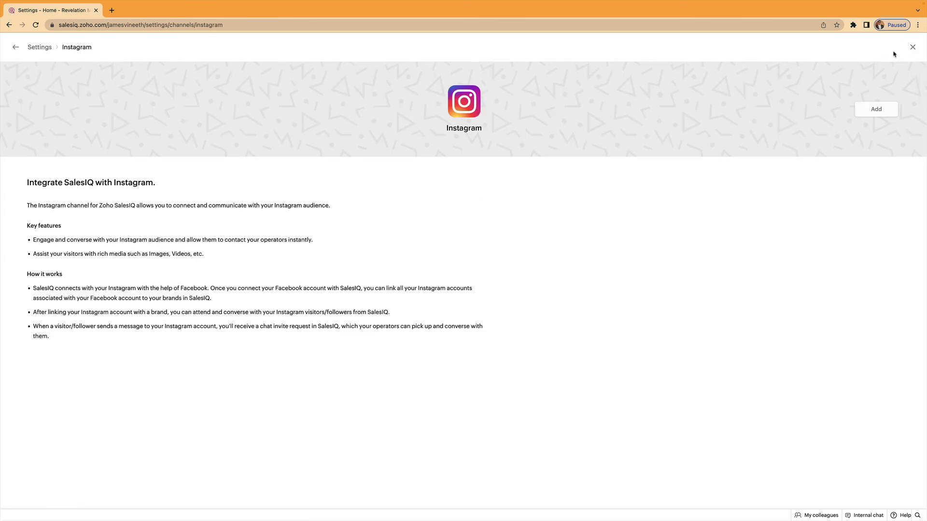
left_click(913, 47)
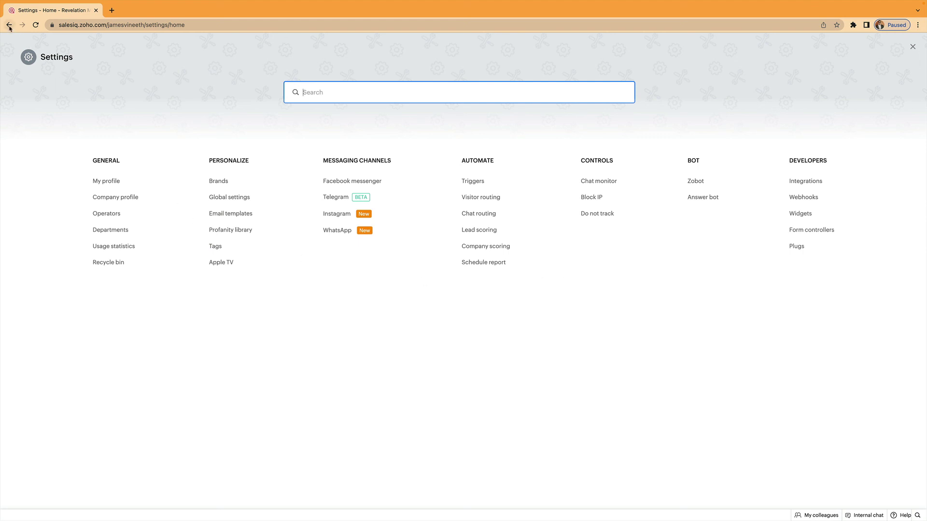
left_click(913, 46)
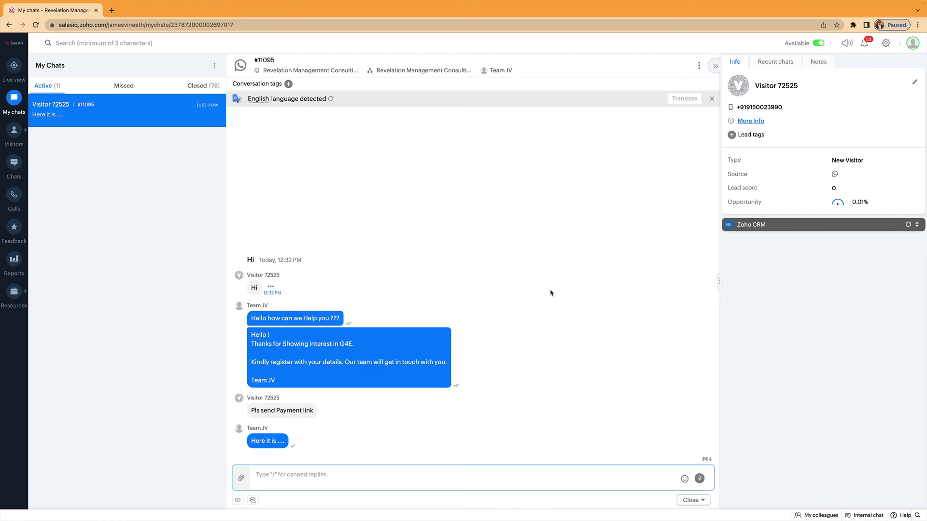